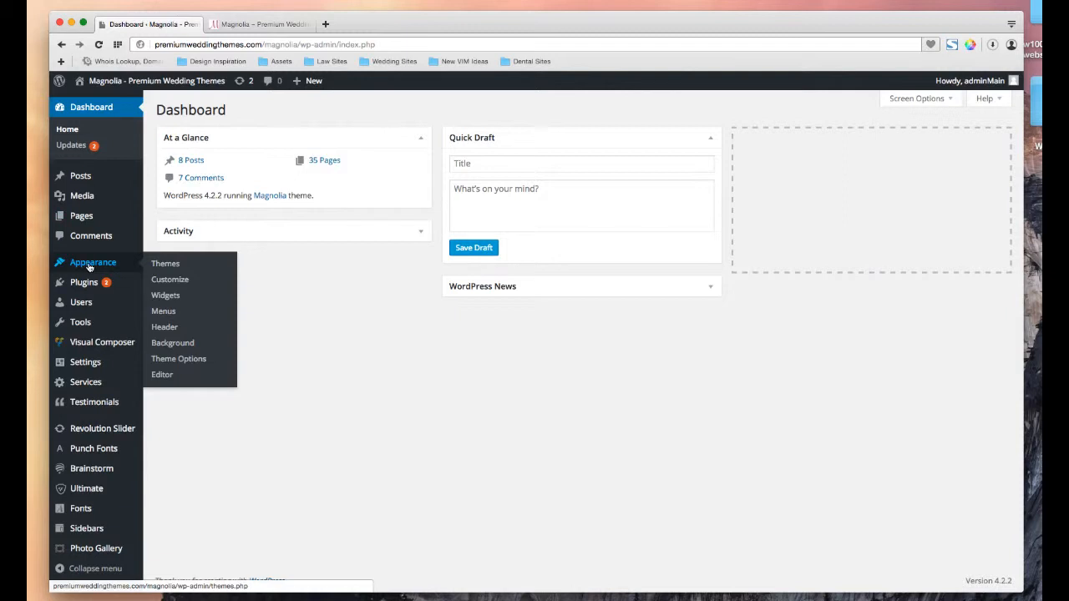
# - Open the theme options and compare the main and sub-main theme colors with their use on the live homepage
pyautogui.click(171, 363)
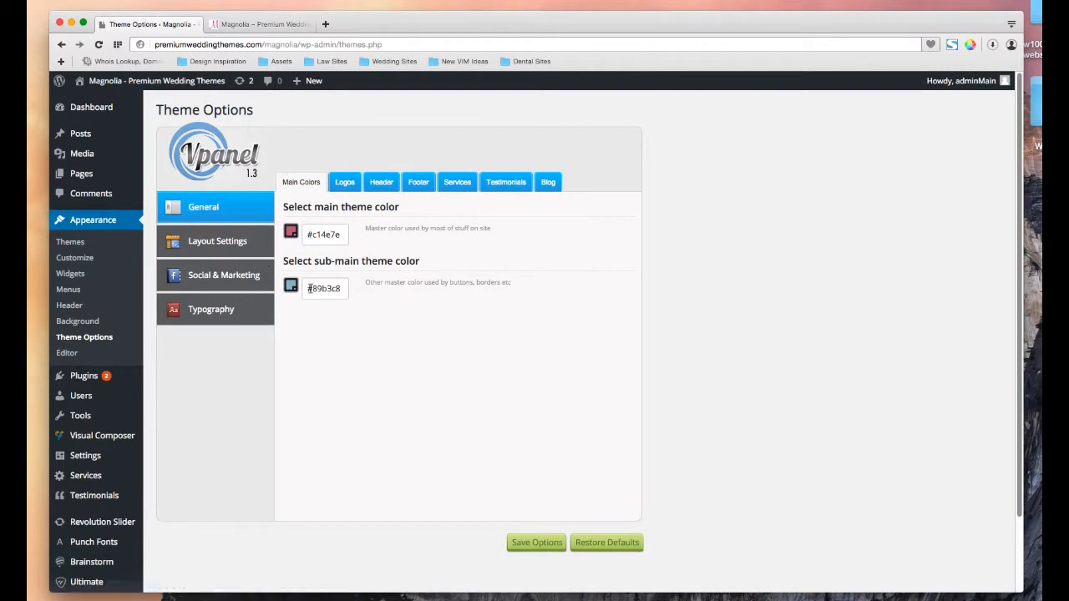
pyautogui.click(260, 24)
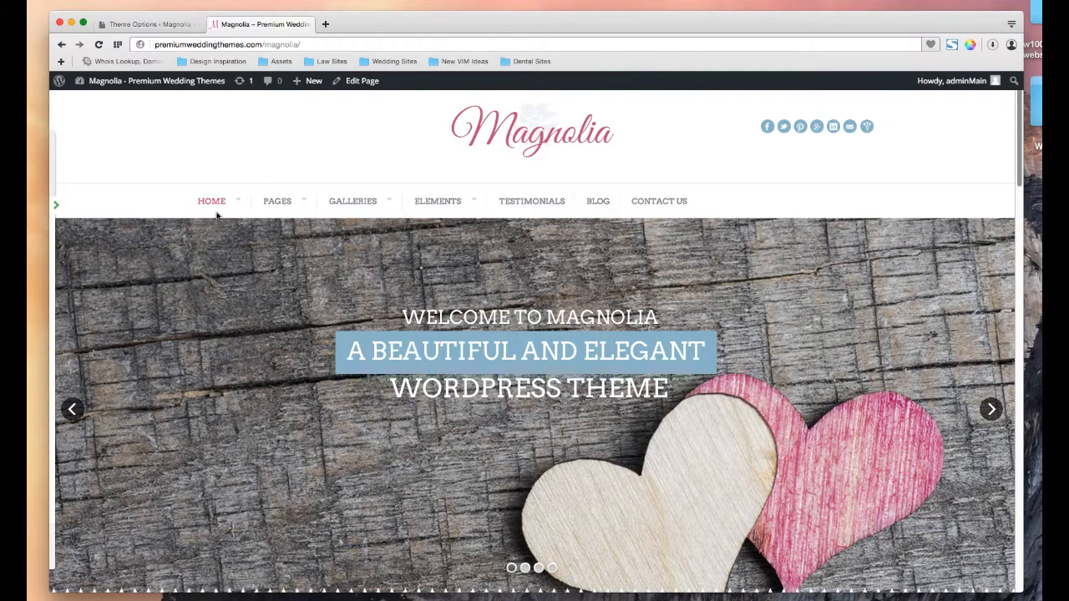
pyautogui.scroll(-1, 553, 156)
pyautogui.scroll(-10, 601, 338)
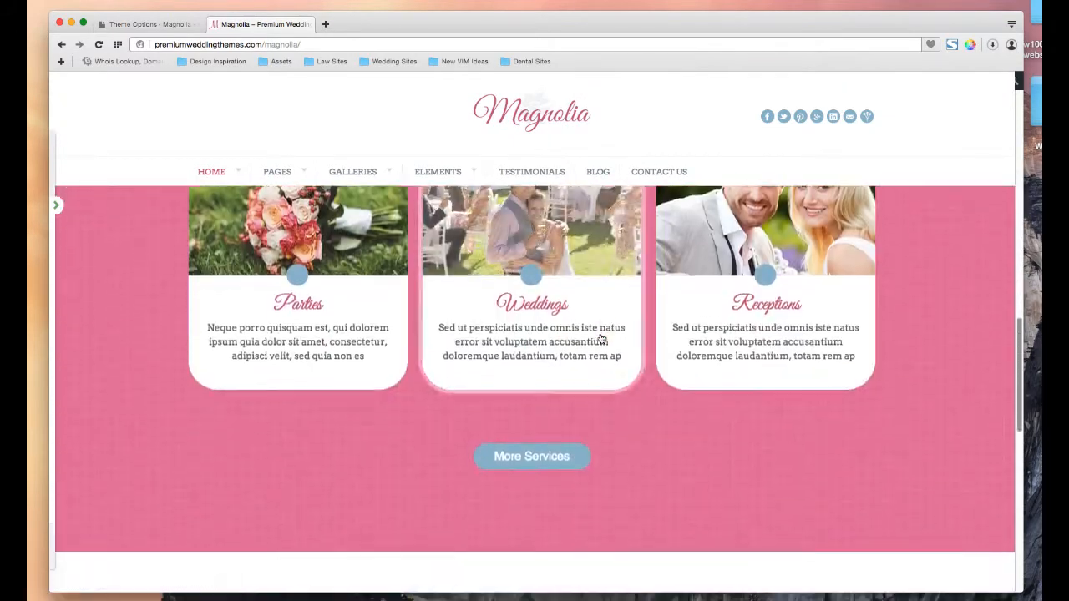
pyautogui.scroll(10, 602, 339)
pyautogui.click(149, 25)
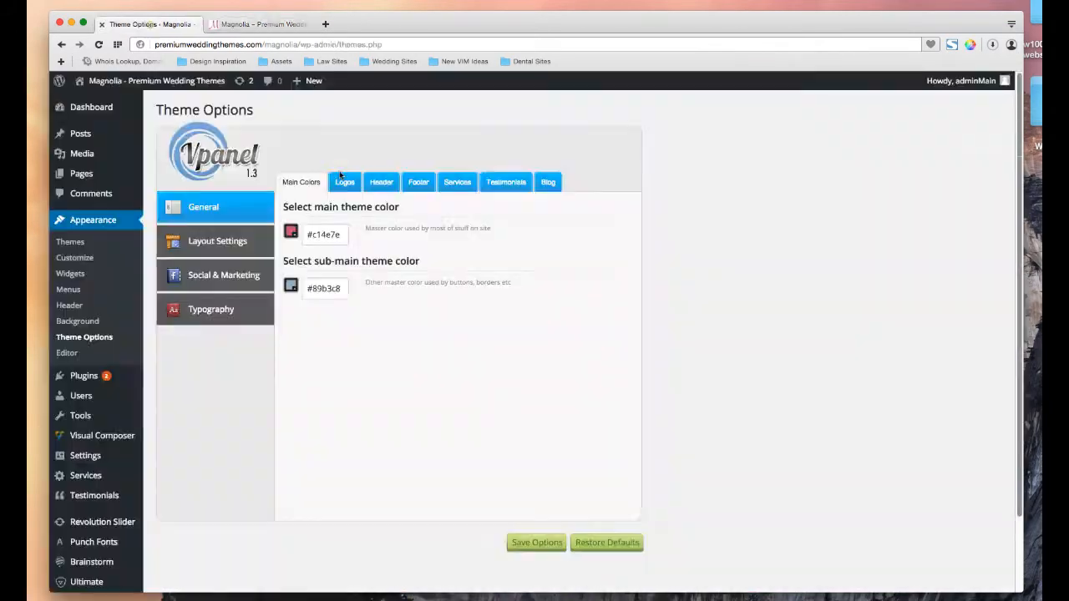
# - Review the logo and header options, checking the search field and menu position on the live homepage
pyautogui.click(346, 185)
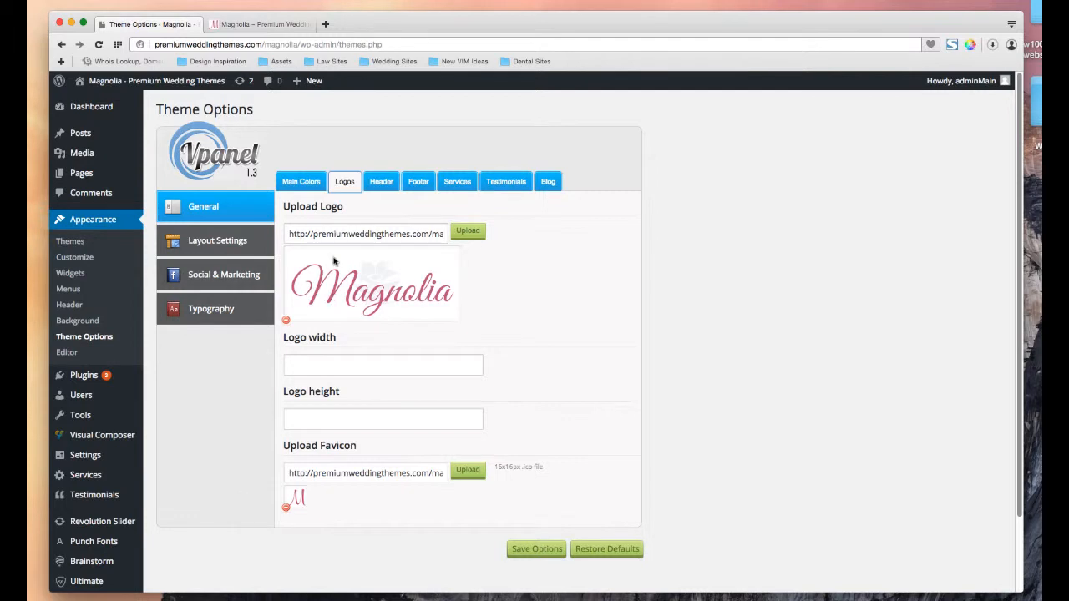
pyautogui.scroll(-1, 367, 242)
pyautogui.click(381, 182)
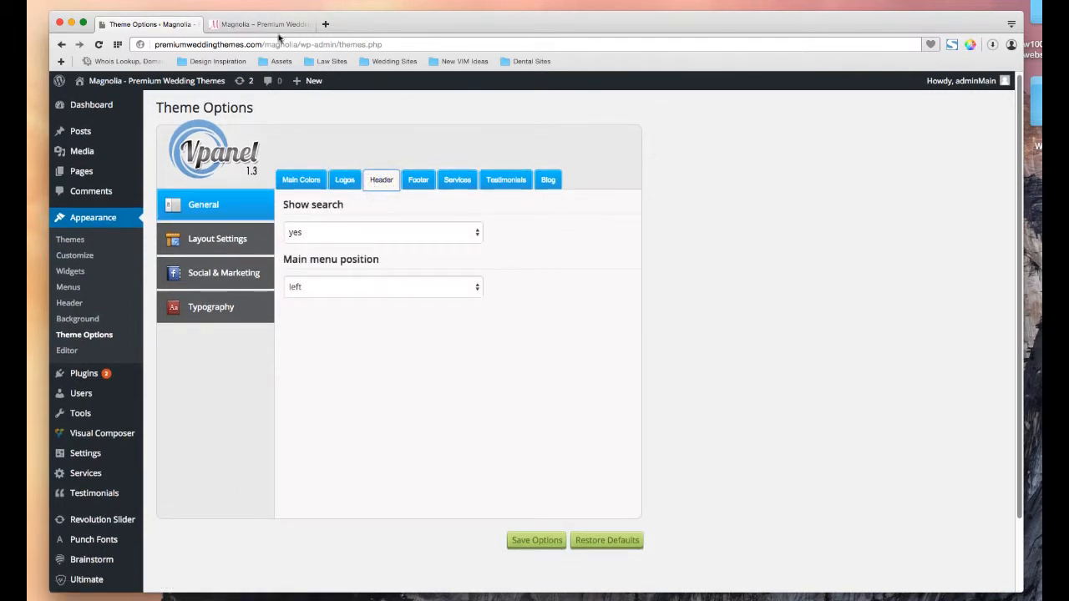
pyautogui.click(405, 378)
pyautogui.scroll(-1, 391, 394)
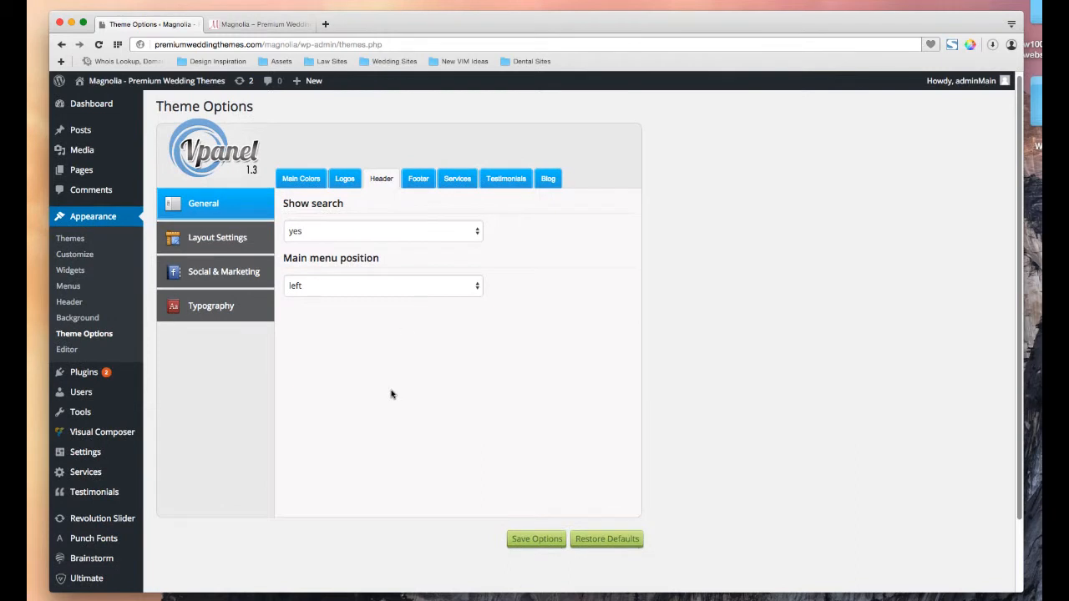
pyautogui.click(260, 26)
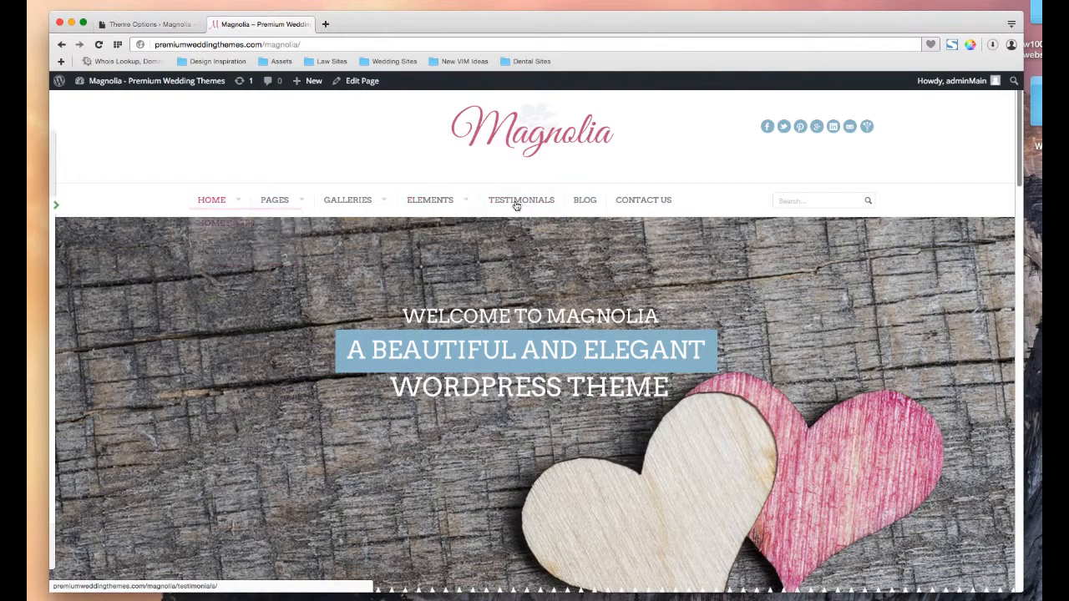
pyautogui.click(145, 26)
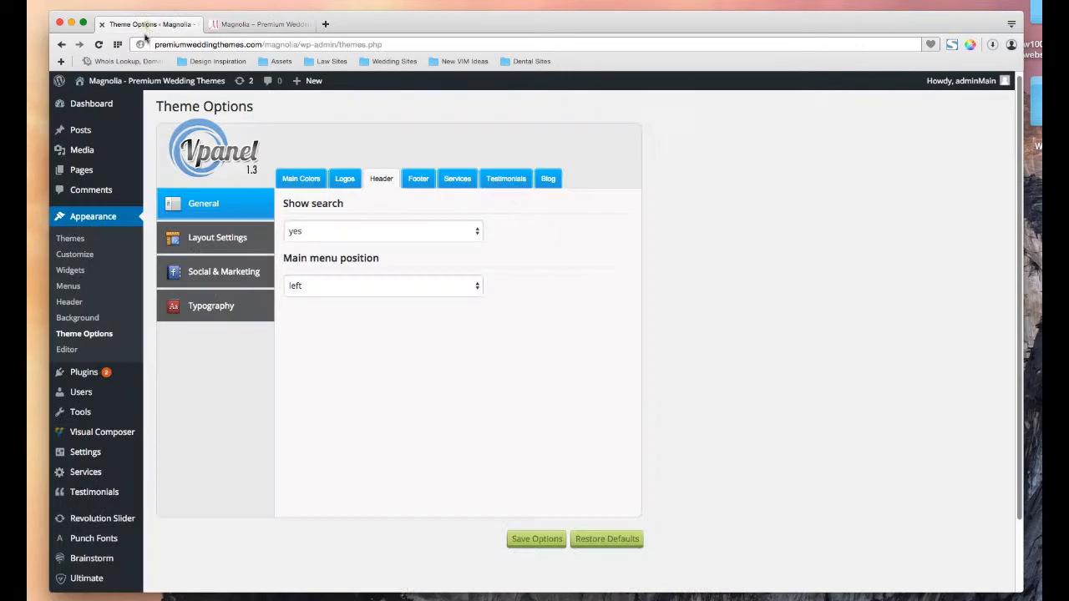
# - Set the header's Show search to no and Main menu position to center, and save the options
pyautogui.click(326, 233)
pyautogui.click(325, 243)
pyautogui.click(360, 288)
pyautogui.click(359, 296)
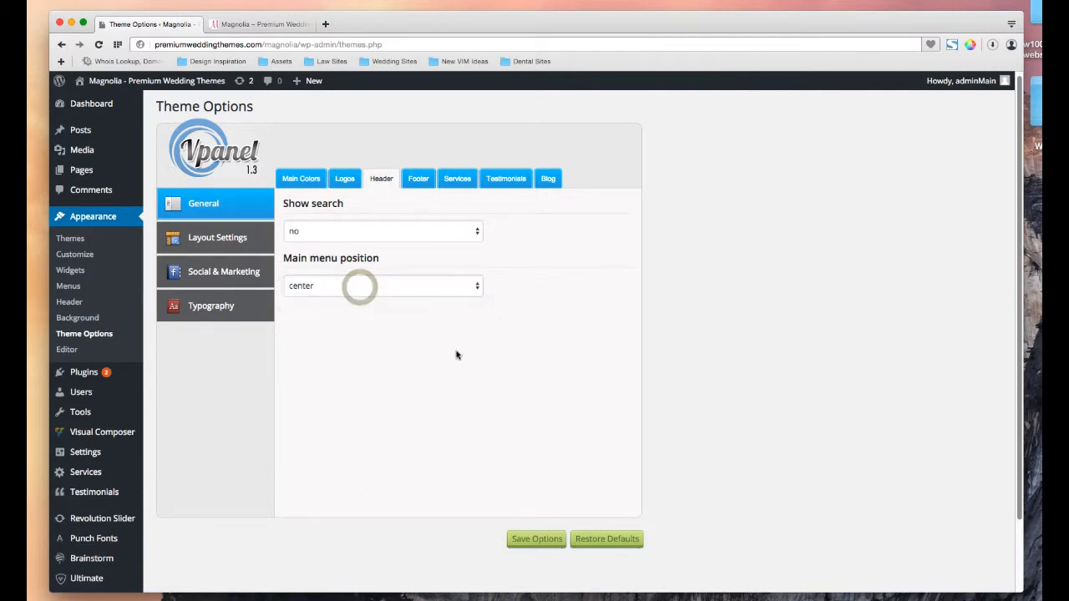
pyautogui.click(542, 539)
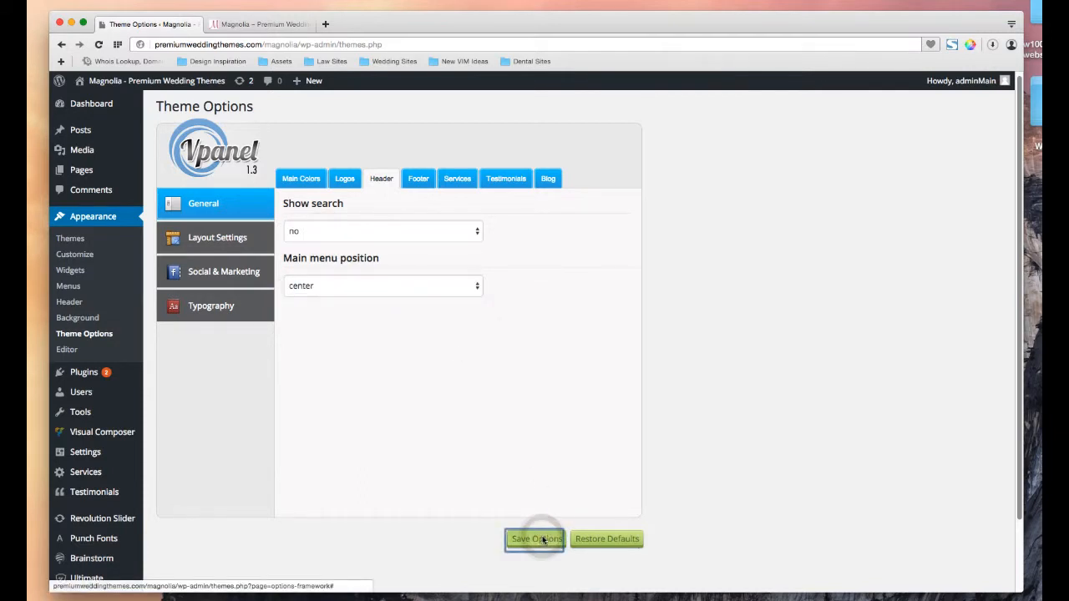
pyautogui.press('Return')
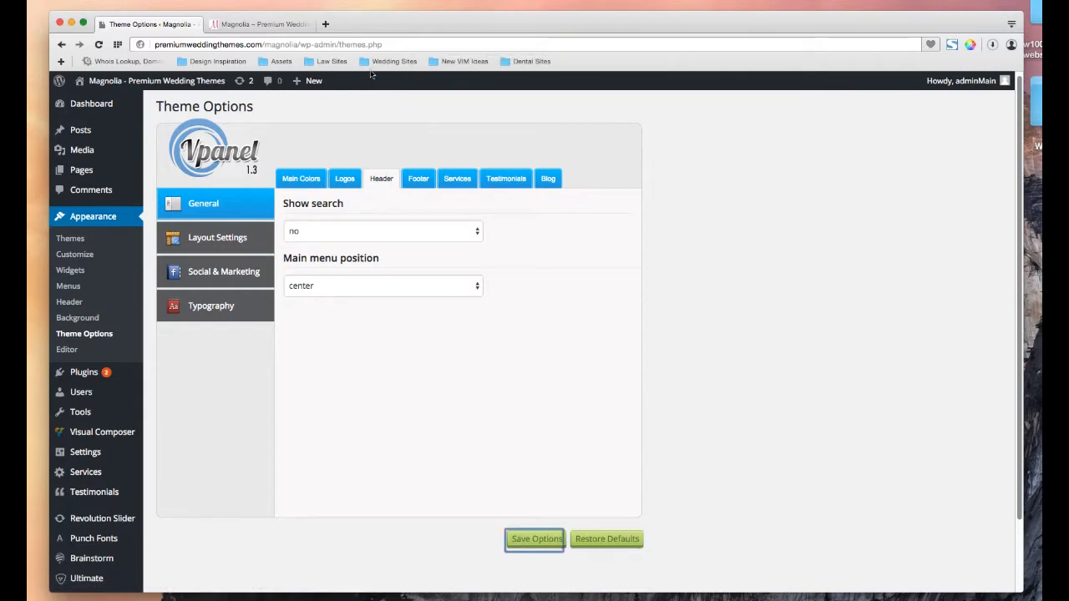
# - Reload the live homepage and check the header's menu alignment and search field
pyautogui.click(277, 23)
pyautogui.click(99, 44)
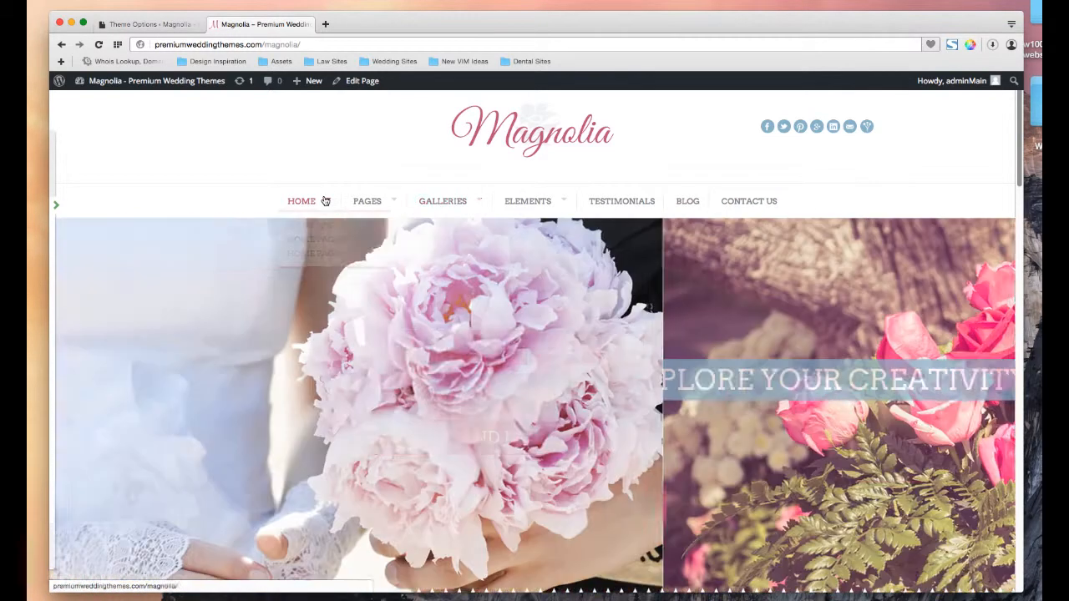
pyautogui.moveTo(325, 202)
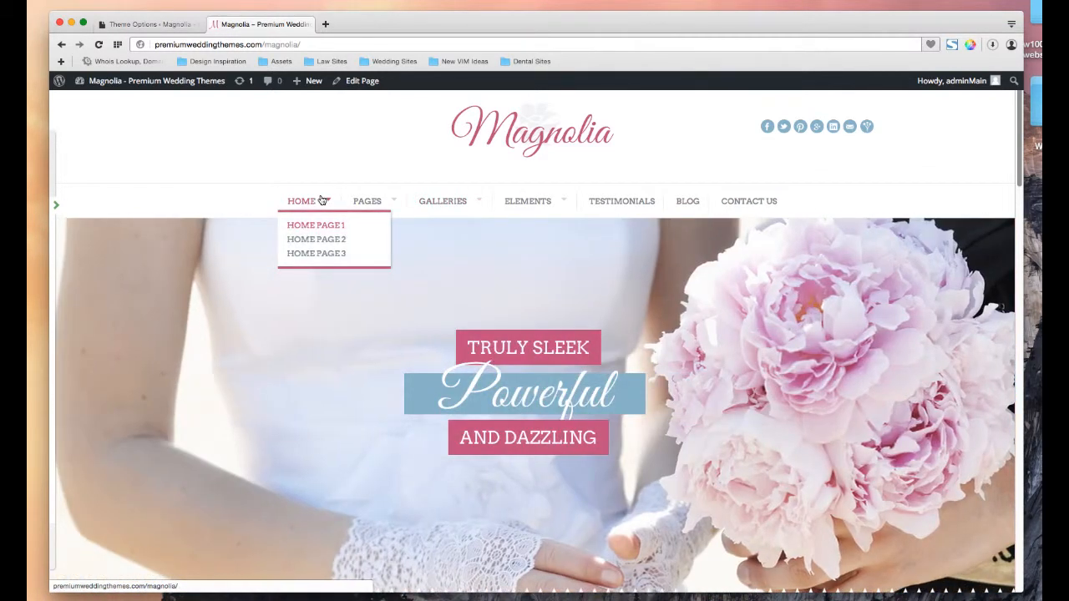
# - Set the header's Show search to yes and Main menu position to left, and save the options
pyautogui.click(154, 24)
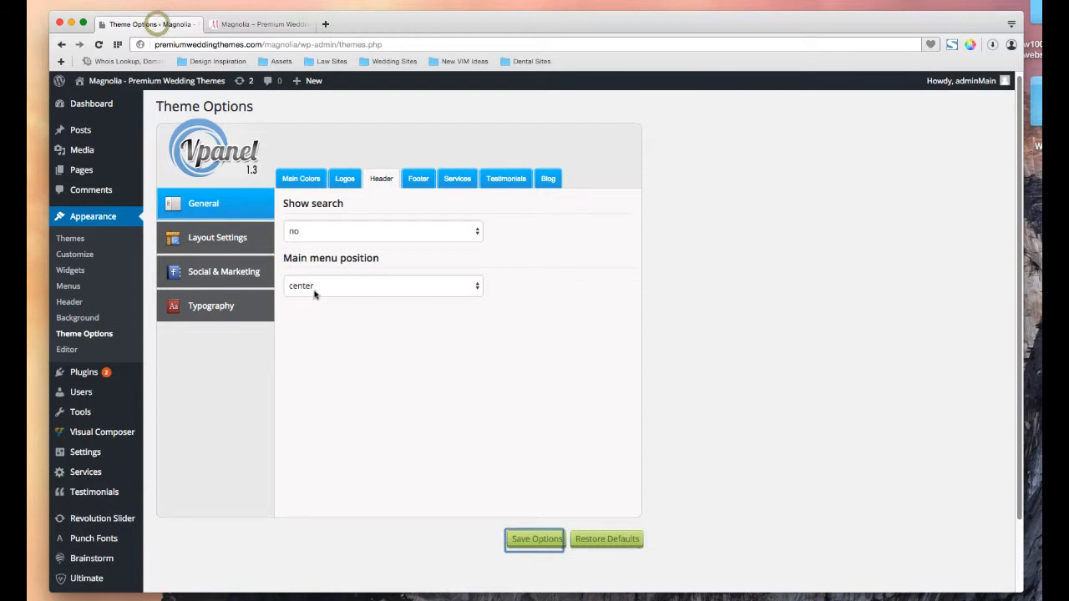
pyautogui.click(315, 236)
pyautogui.click(314, 222)
pyautogui.click(330, 286)
pyautogui.click(328, 275)
pyautogui.click(545, 541)
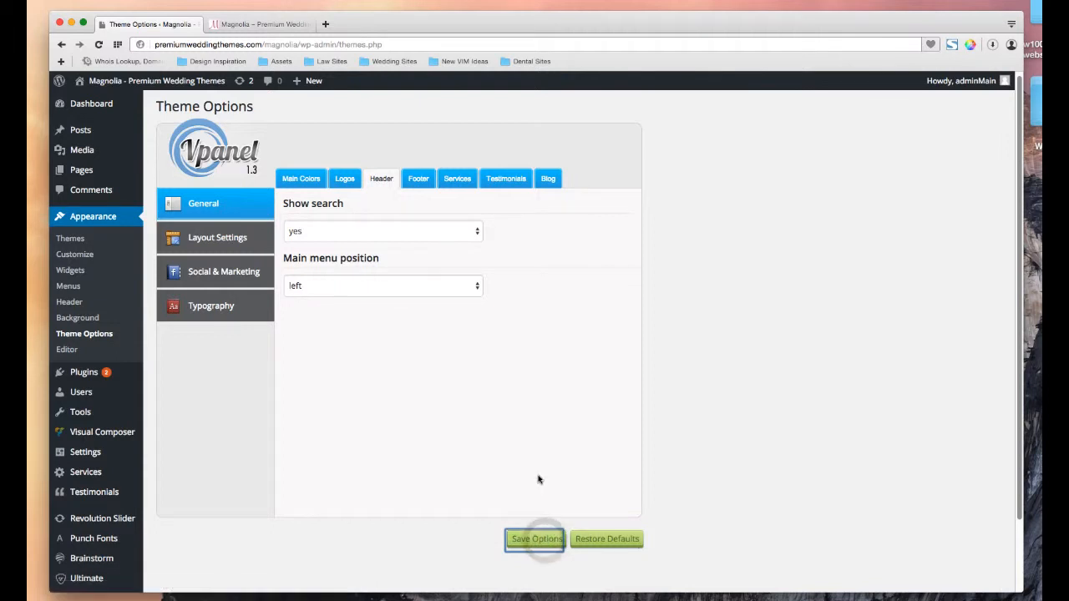
pyautogui.press('Return')
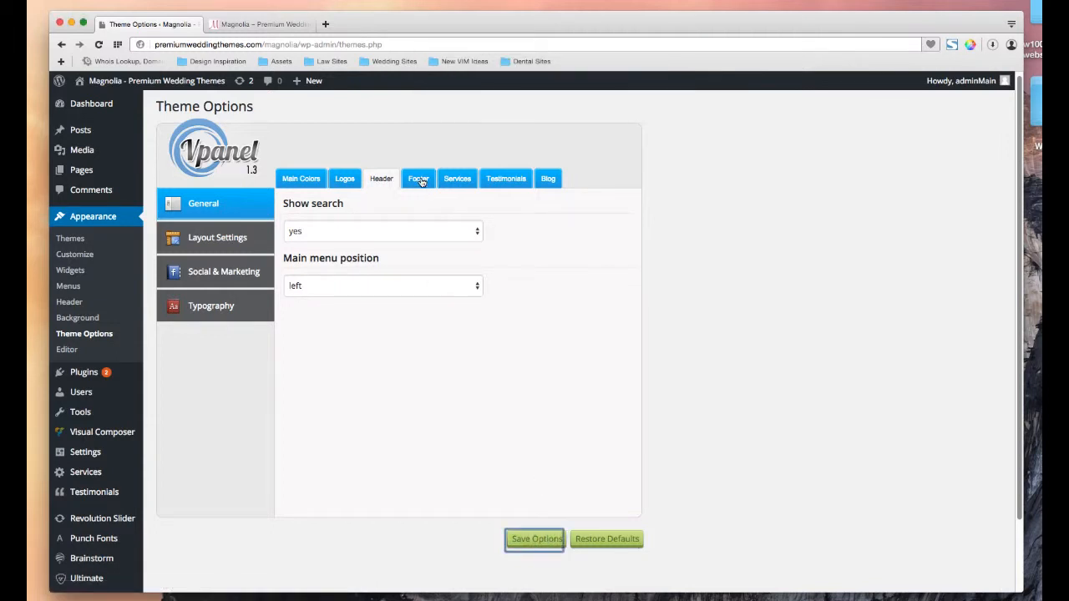
# - Review the footer copyright text and color options, and compare them with the footer of the live homepage
pyautogui.click(417, 179)
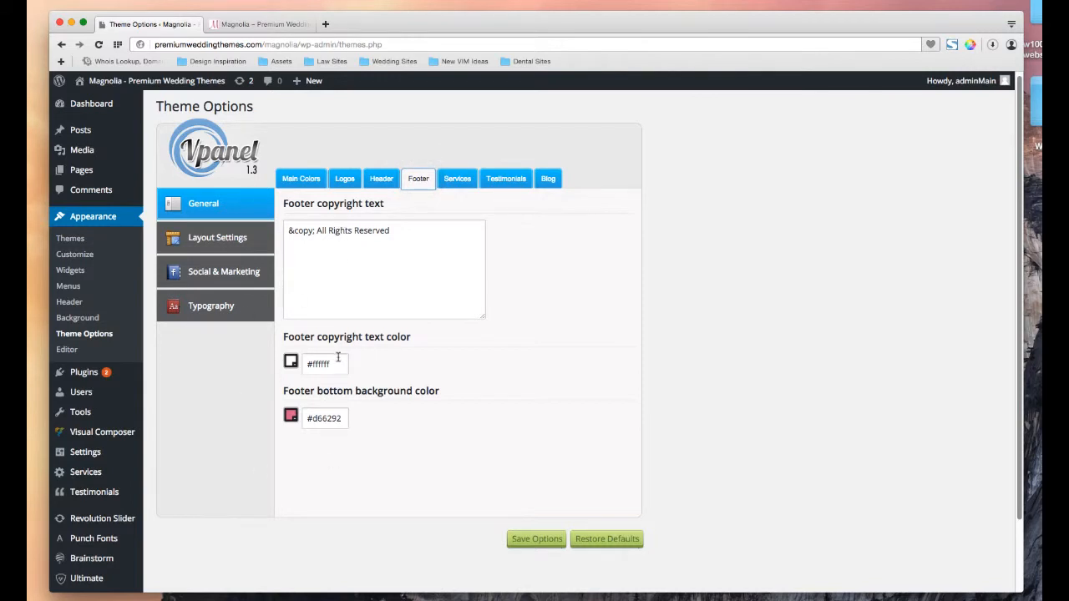
pyautogui.doubleClick(331, 418)
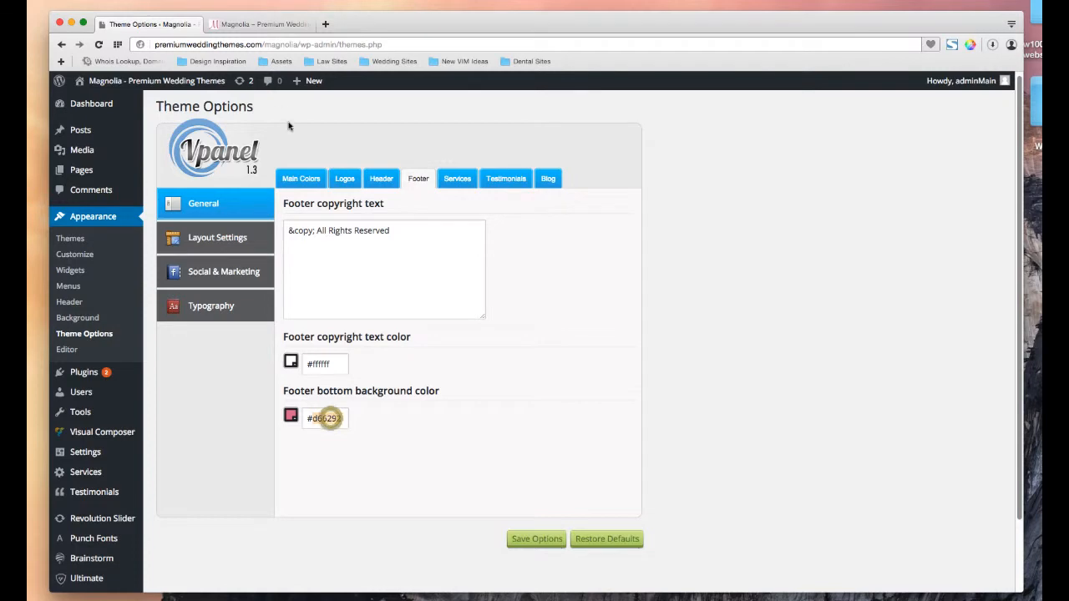
pyautogui.click(254, 23)
pyautogui.scroll(-5, 437, 339)
pyautogui.scroll(-10, 436, 340)
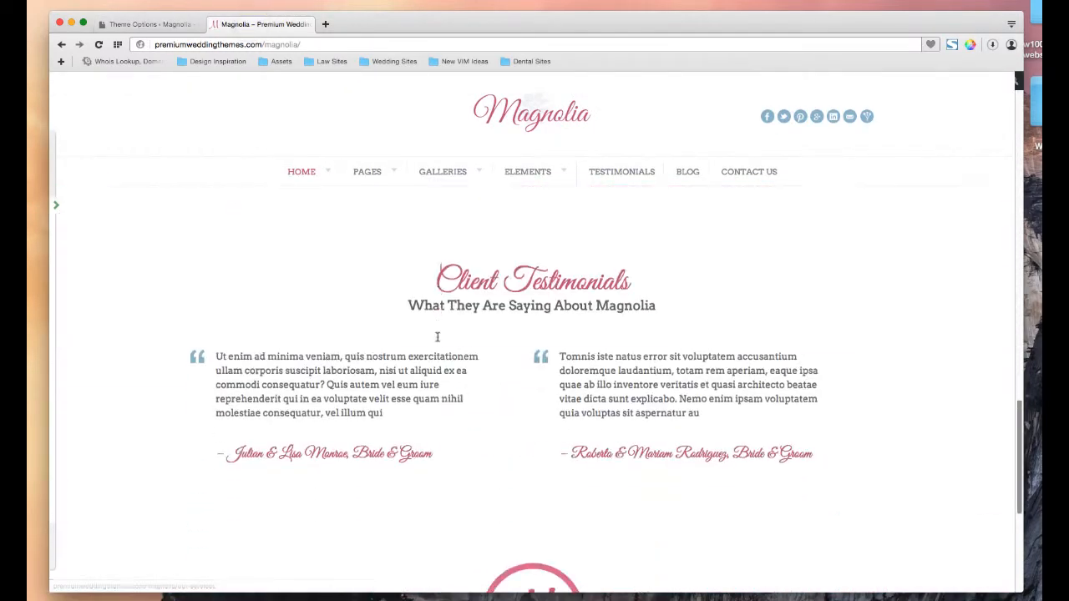
pyautogui.scroll(-5, 551, 326)
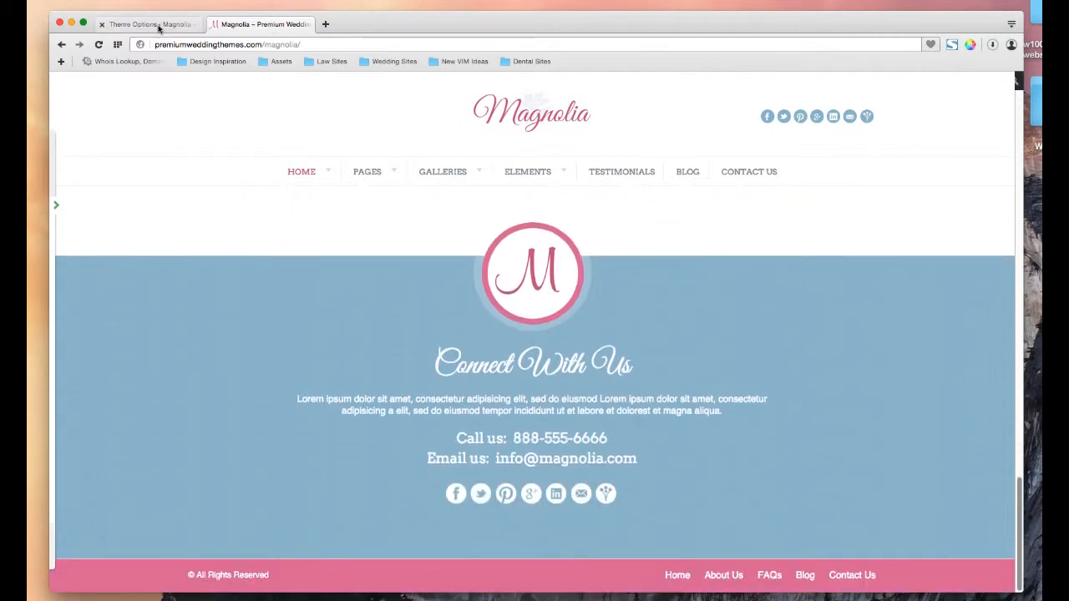
# - Review the services options and compare them with the "What we offer" section of the live homepage
pyautogui.click(157, 25)
pyautogui.click(456, 179)
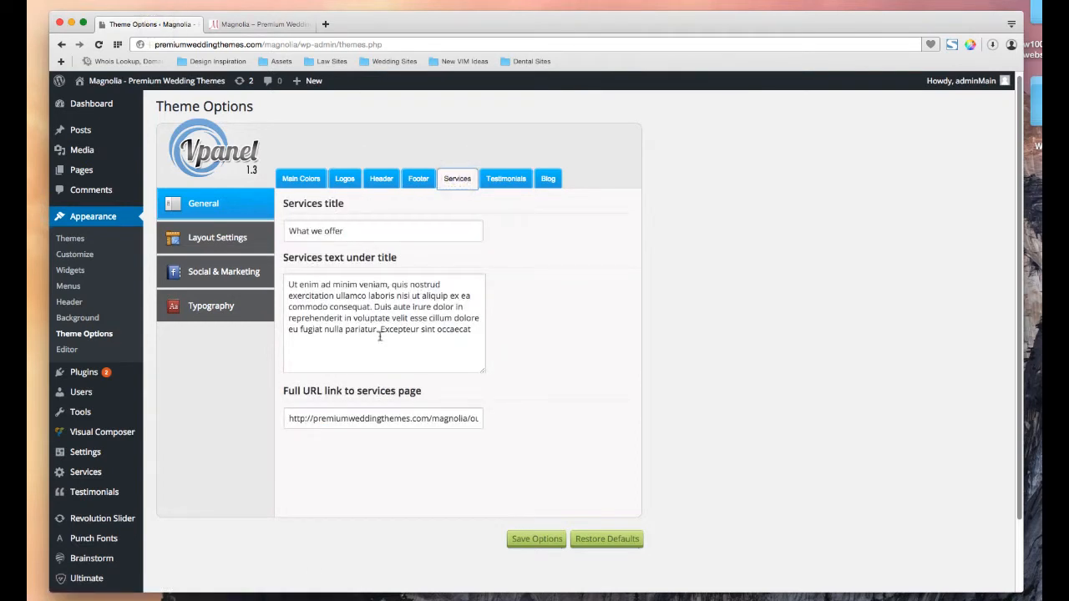
pyautogui.click(252, 24)
pyautogui.moveTo(380, 182)
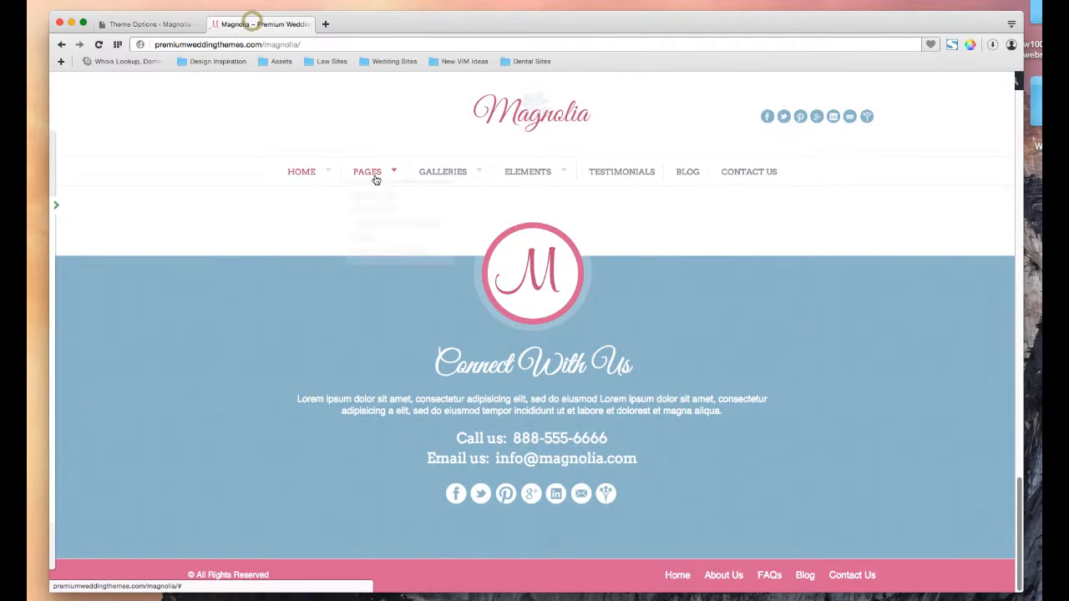
pyautogui.scroll(20, 508, 230)
pyautogui.scroll(-8, 576, 238)
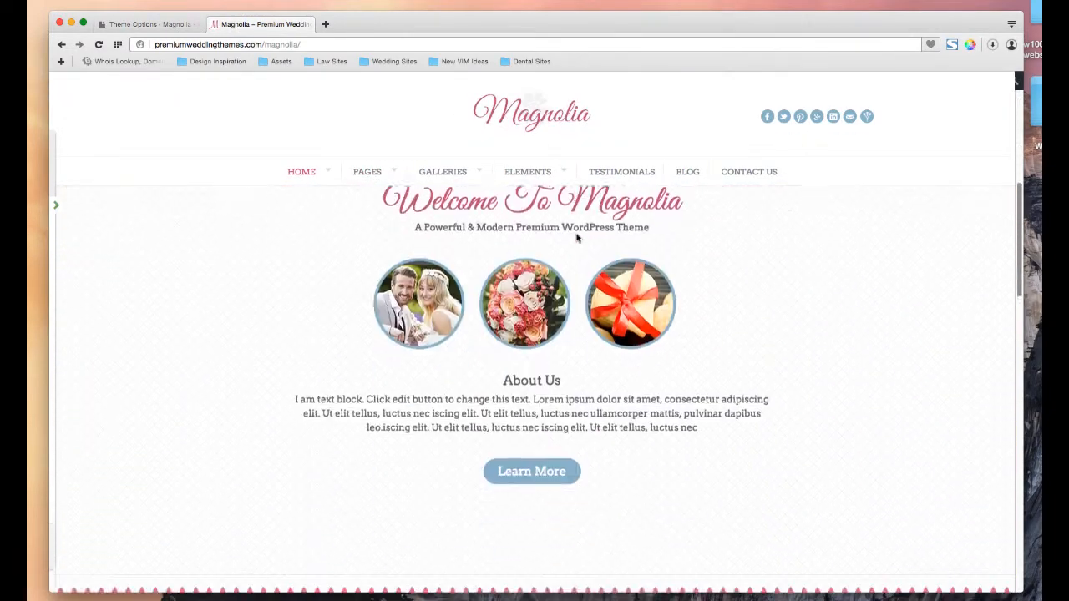
pyautogui.scroll(-4, 576, 236)
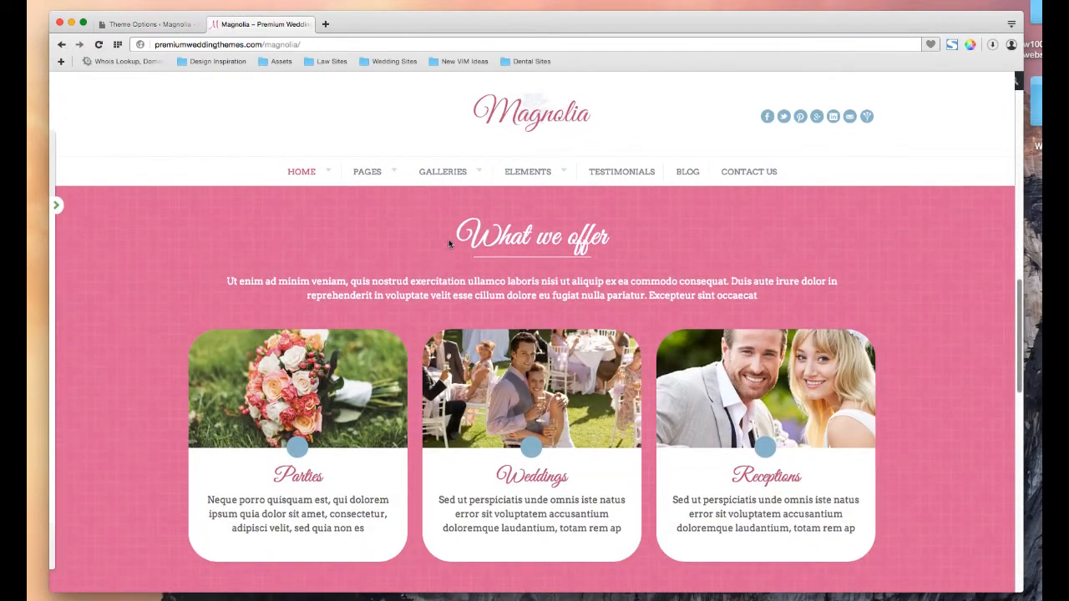
pyautogui.scroll(-3, 429, 267)
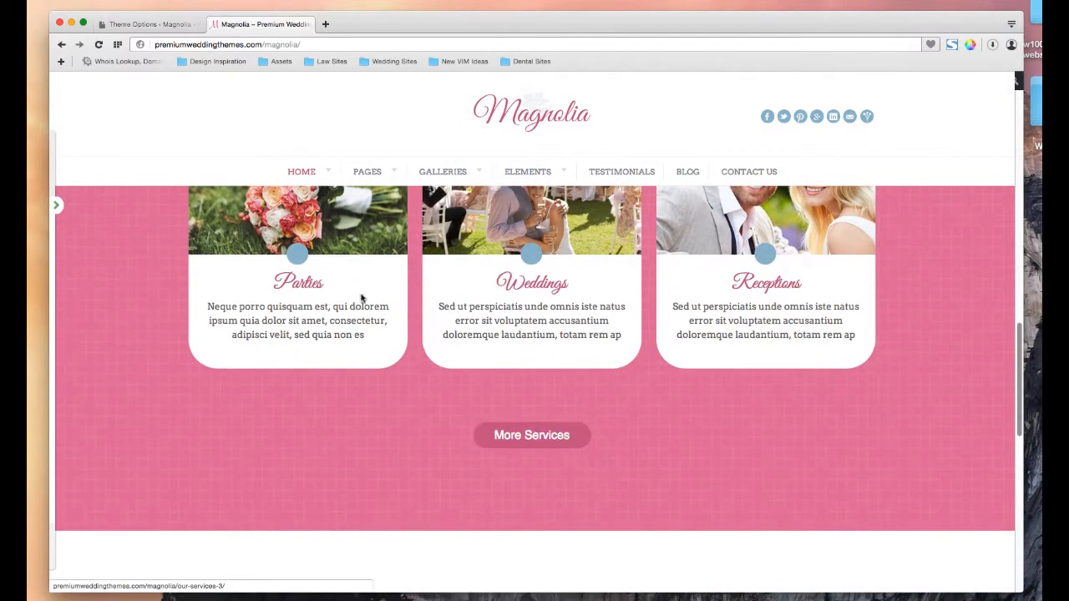
# - Examine the services title, text and page URL fields, and follow the homepage's More Services link to check its target
pyautogui.click(150, 23)
pyautogui.tripleClick(326, 231)
pyautogui.click(357, 321)
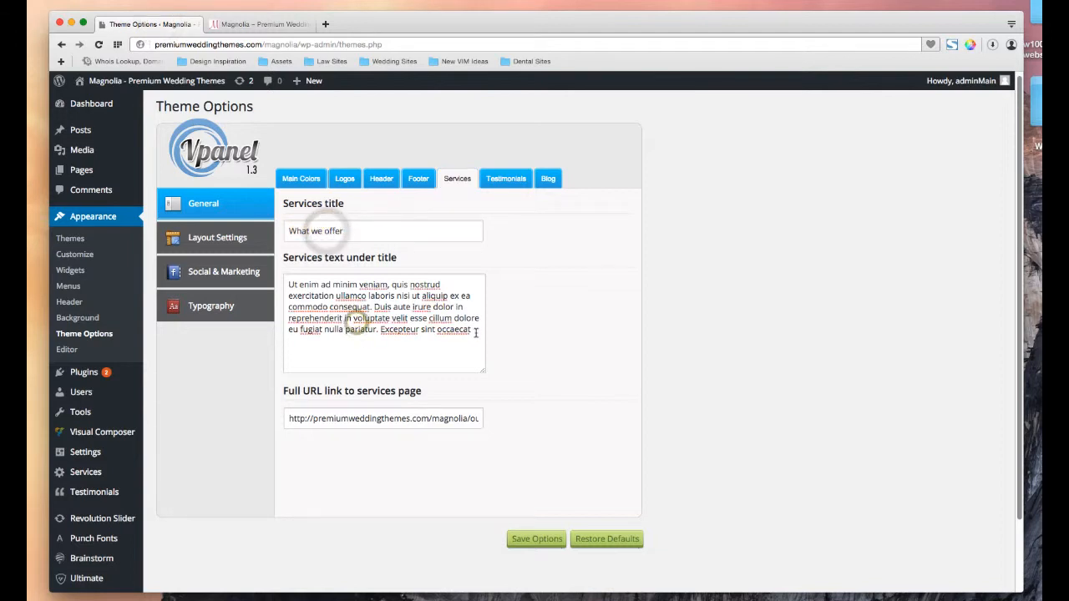
pyautogui.moveTo(474, 331); pyautogui.dragTo(289, 280)
pyautogui.tripleClick(372, 421)
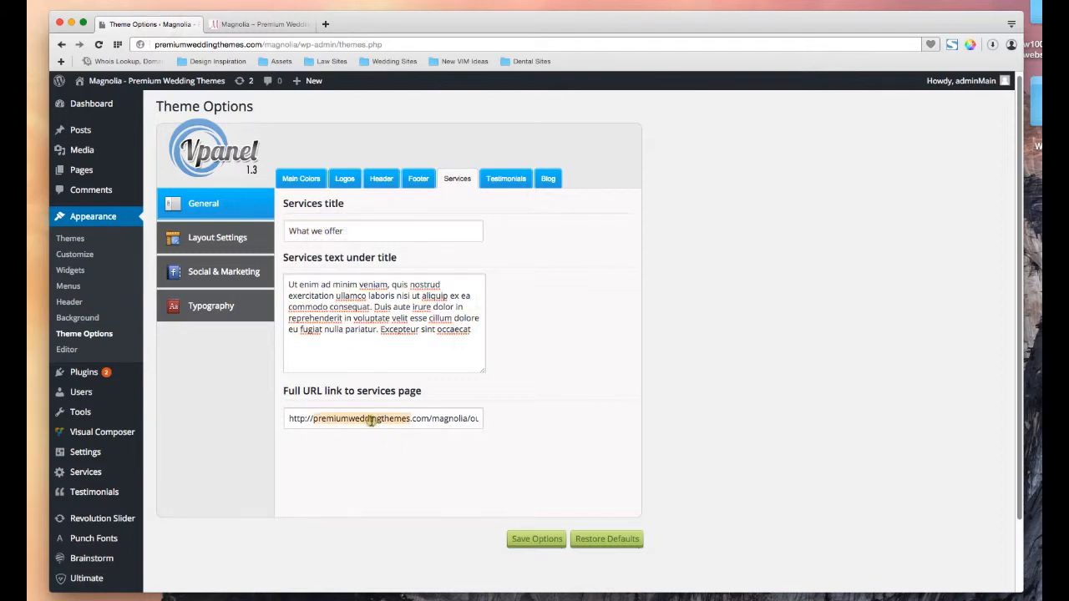
pyautogui.click(258, 25)
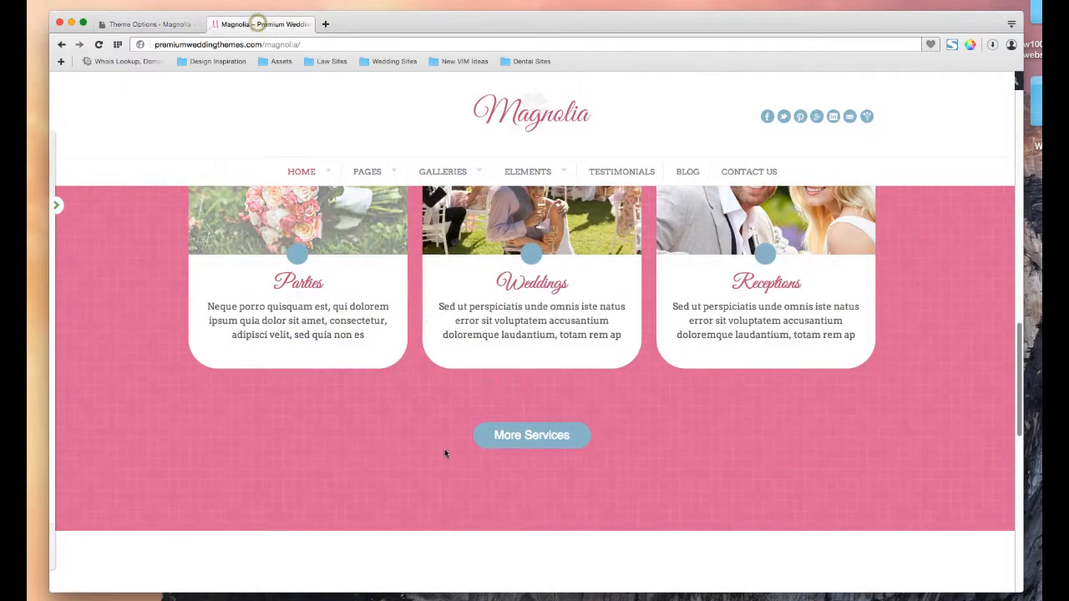
pyautogui.click(521, 440)
pyautogui.click(159, 25)
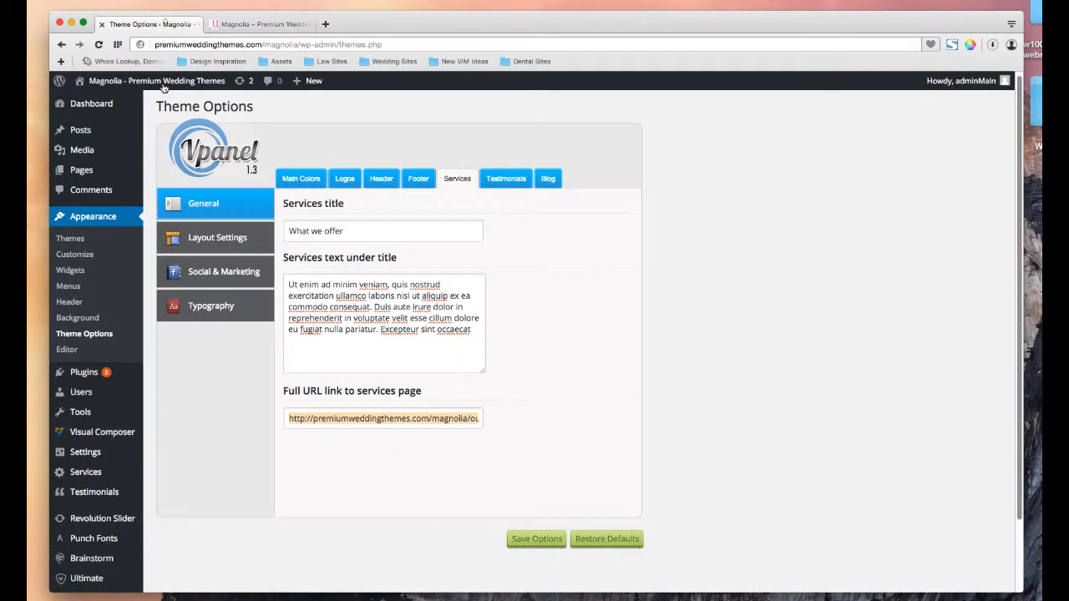
pyautogui.tripleClick(386, 419)
# - Review the testimonials title and sub-title options and compare them with the testimonials section of the live homepage
pyautogui.click(505, 181)
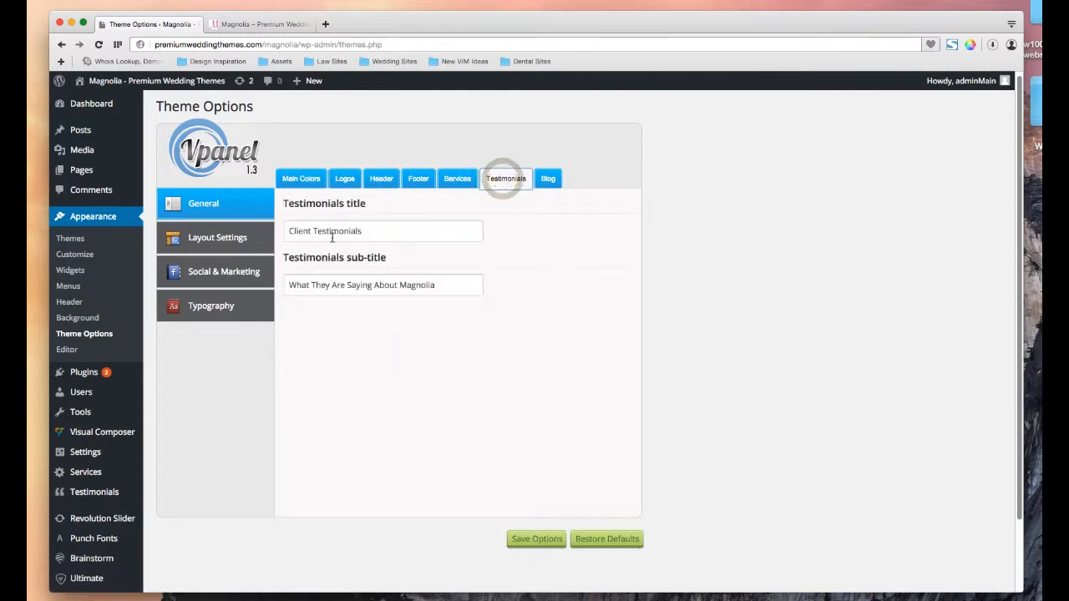
pyautogui.click(334, 231)
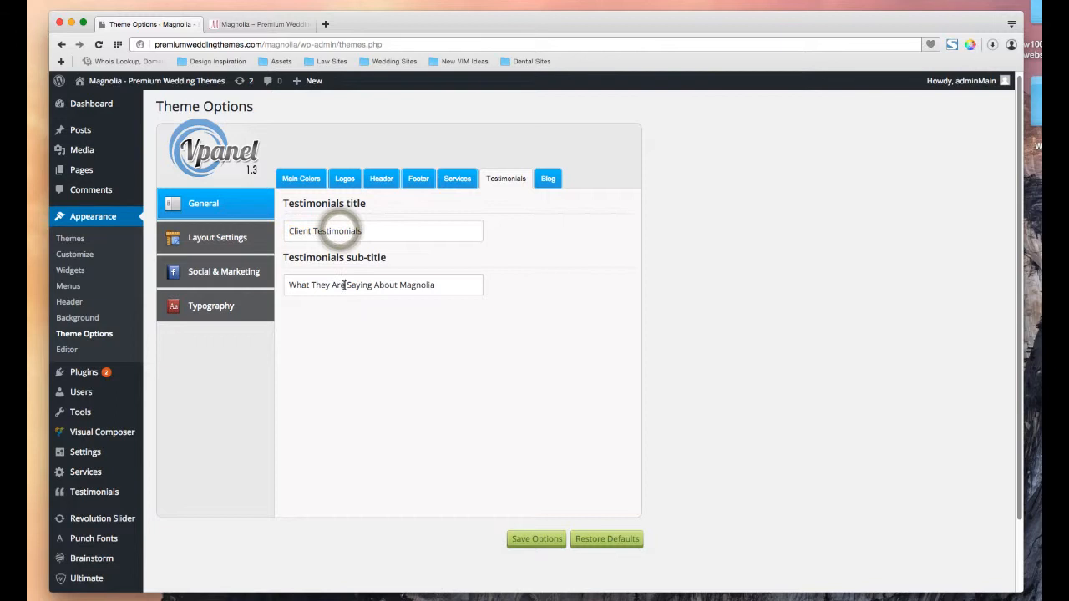
pyautogui.tripleClick(344, 284)
pyautogui.click(242, 25)
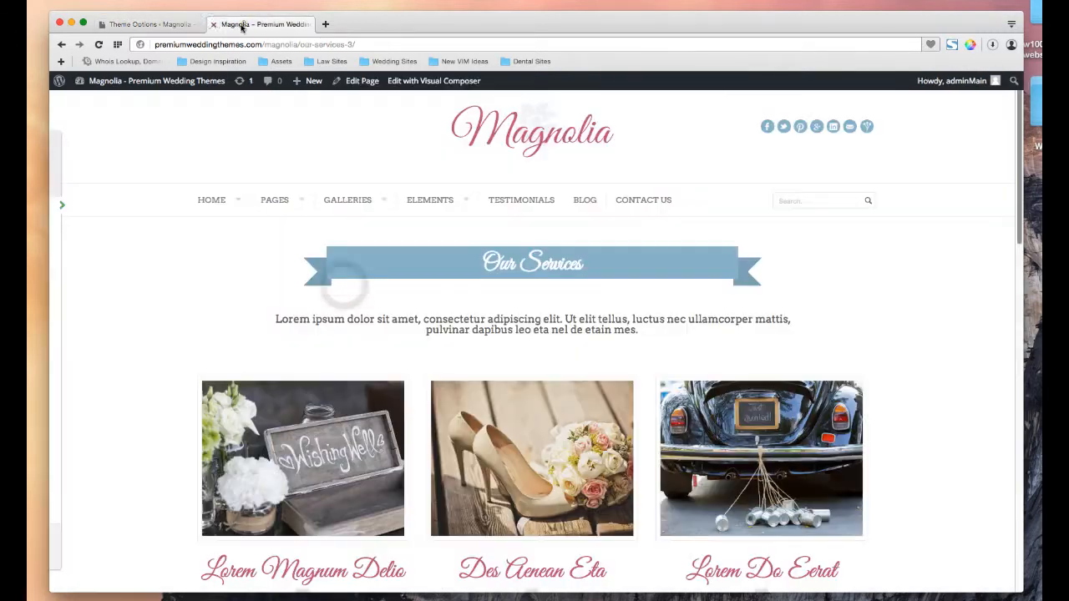
pyautogui.scroll(-5, 804, 329)
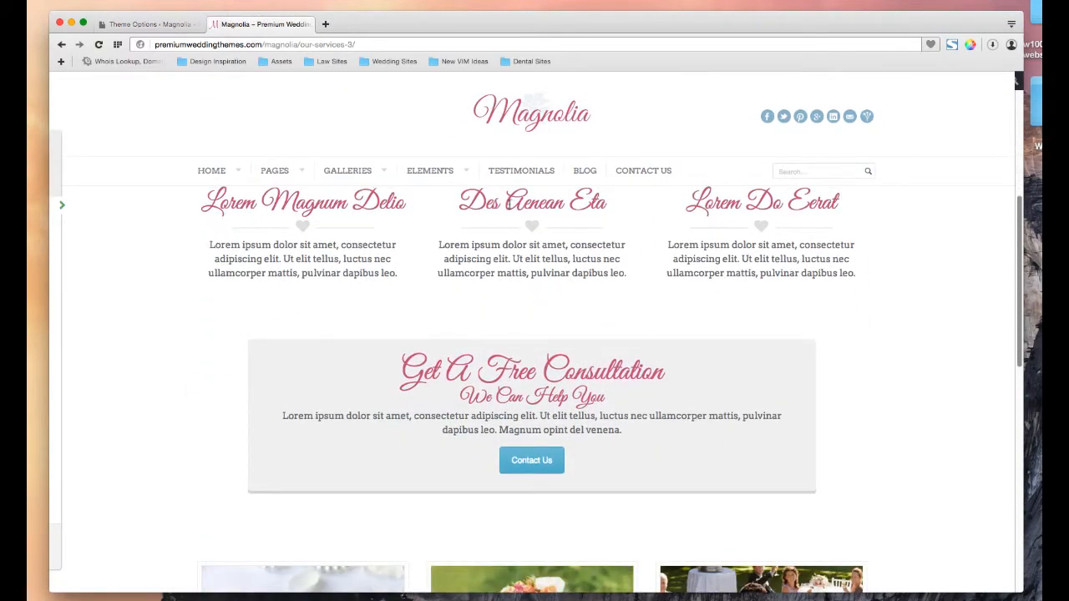
pyautogui.click(507, 114)
pyautogui.scroll(5, 527, 288)
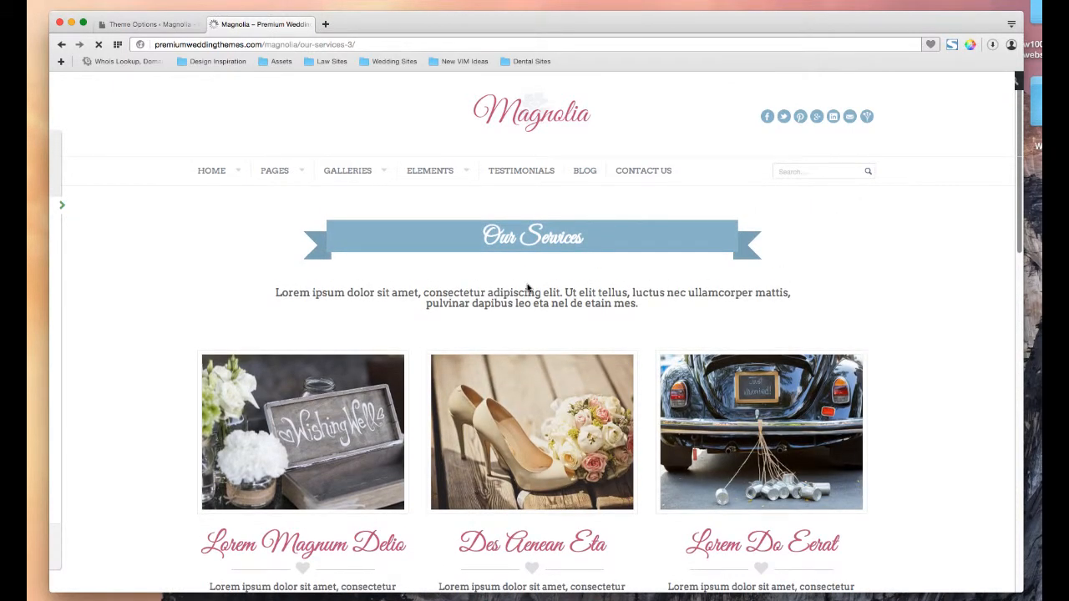
pyautogui.scroll(-10, 415, 292)
pyautogui.scroll(-10, 419, 295)
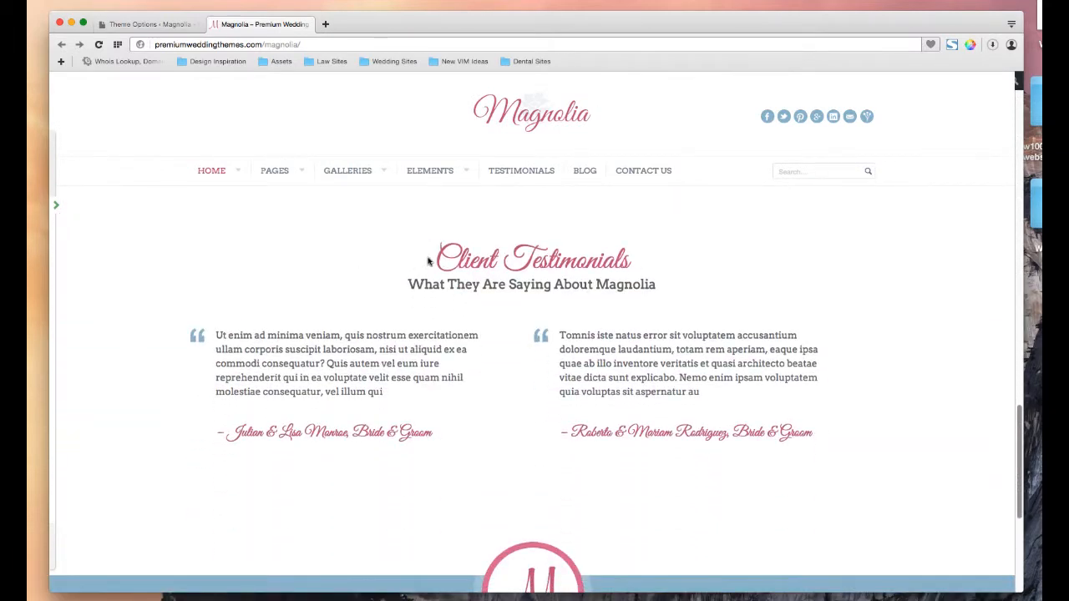
pyautogui.moveTo(412, 285); pyautogui.dragTo(657, 285)
# - Set the blog's Show Blog Date and Show Blog Categories options to yes, and save the options
pyautogui.click(161, 25)
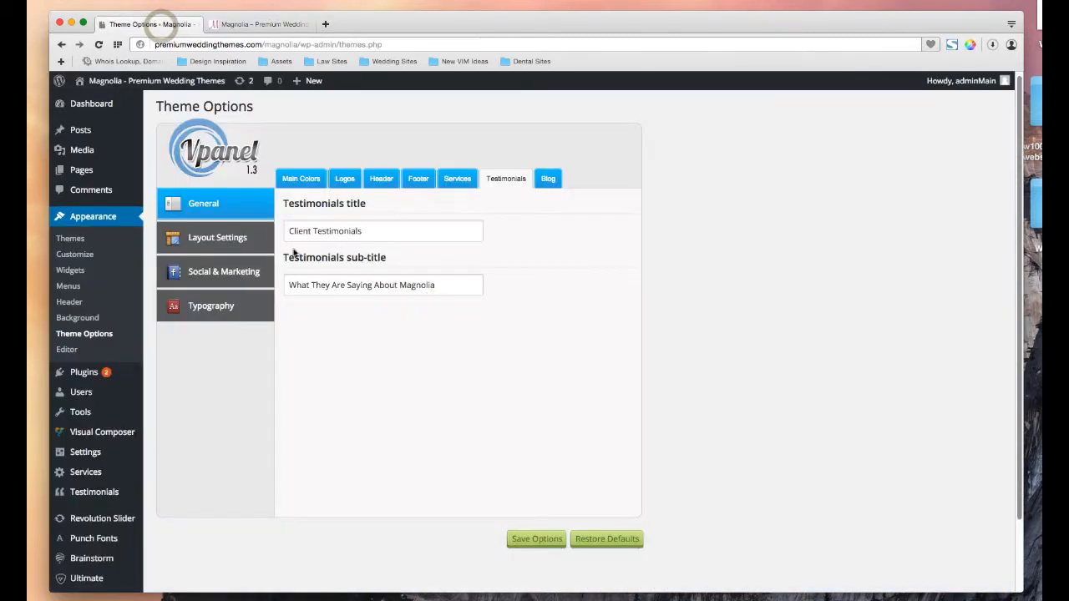
pyautogui.click(551, 182)
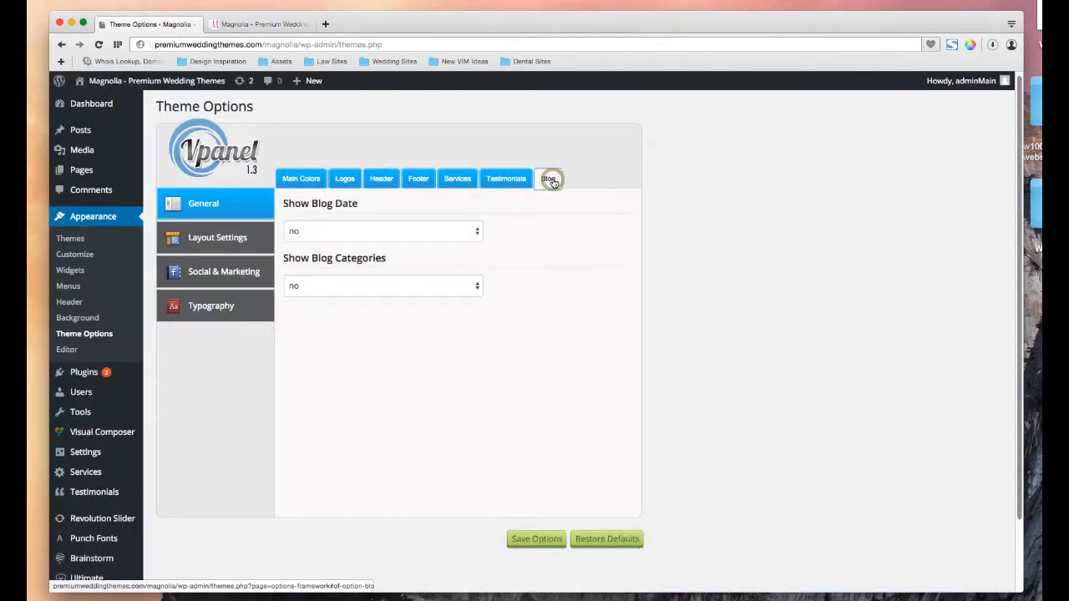
pyautogui.click(396, 237)
pyautogui.click(387, 223)
pyautogui.click(373, 286)
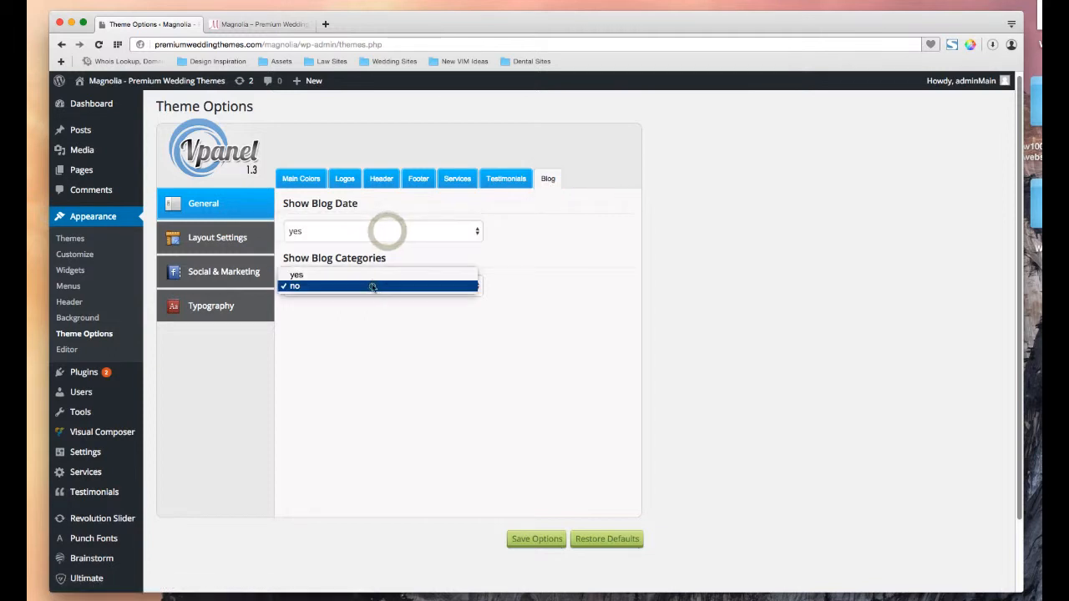
pyautogui.click(371, 275)
pyautogui.click(549, 538)
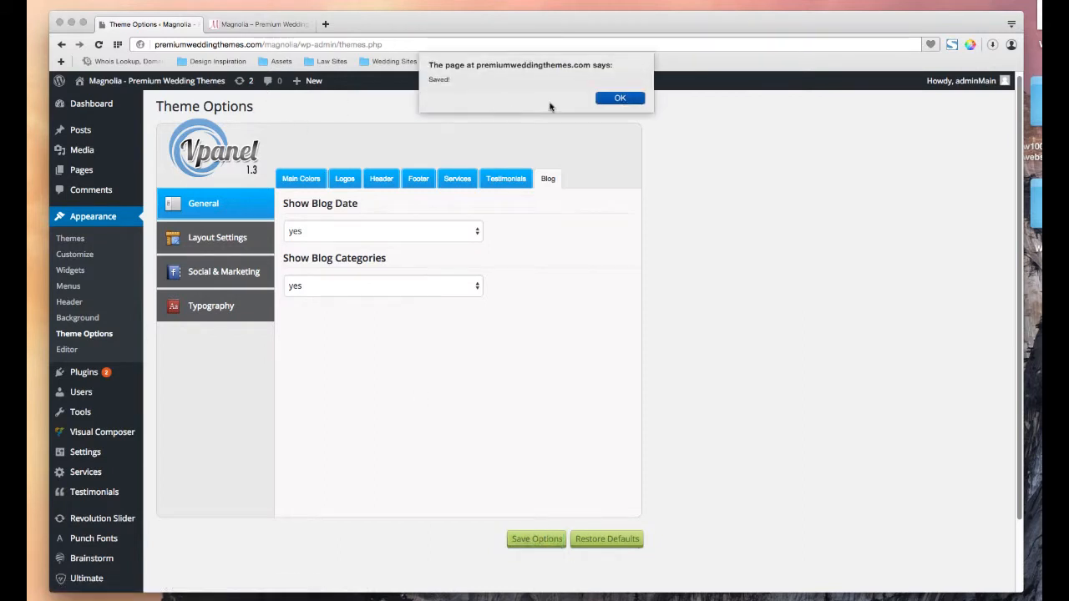
pyautogui.press('Return')
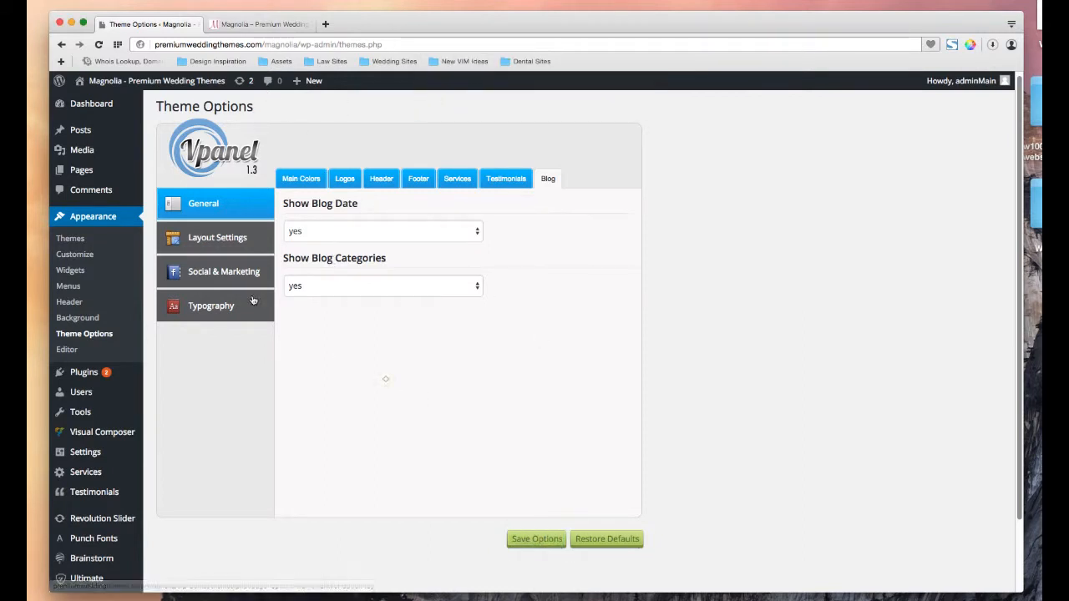
# - Examine the layout settings for background color, pattern, custom pattern upload, repeat, and horizontal and vertical position
pyautogui.click(205, 241)
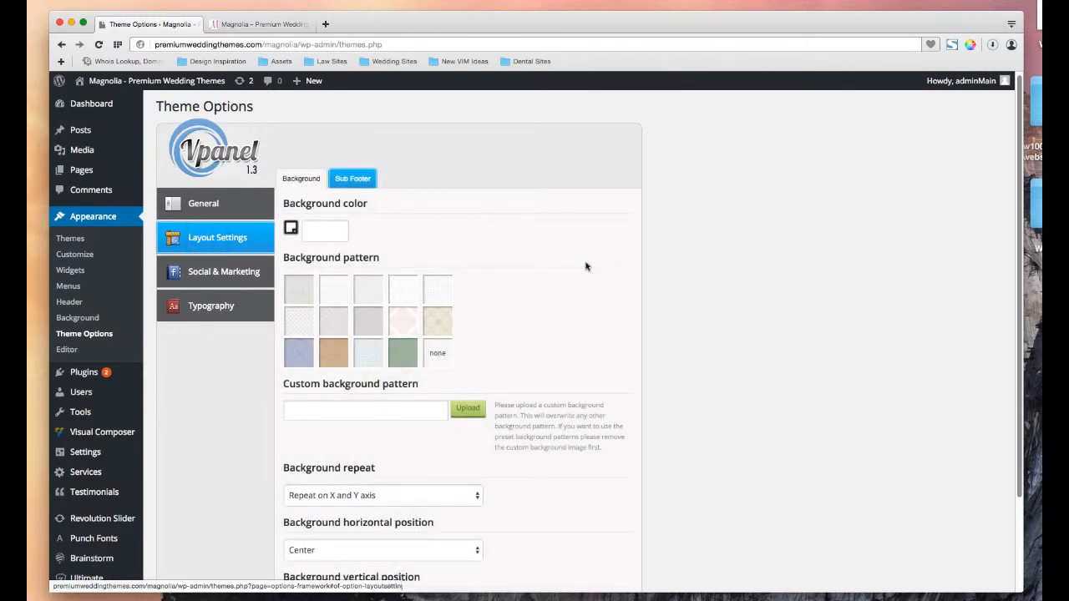
pyautogui.scroll(-1, 538, 266)
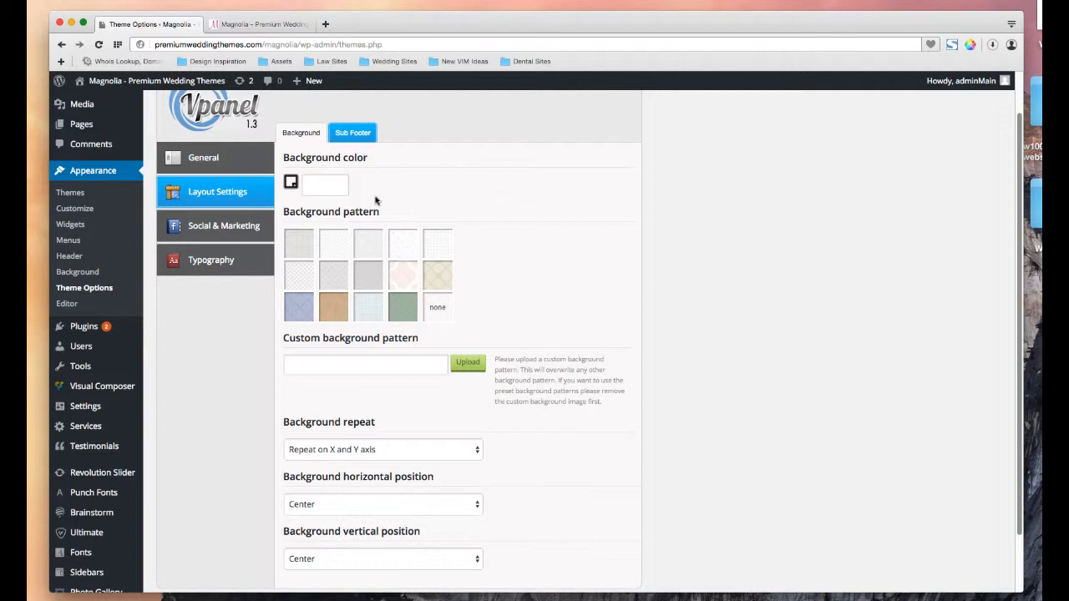
pyautogui.scroll(-1, 500, 217)
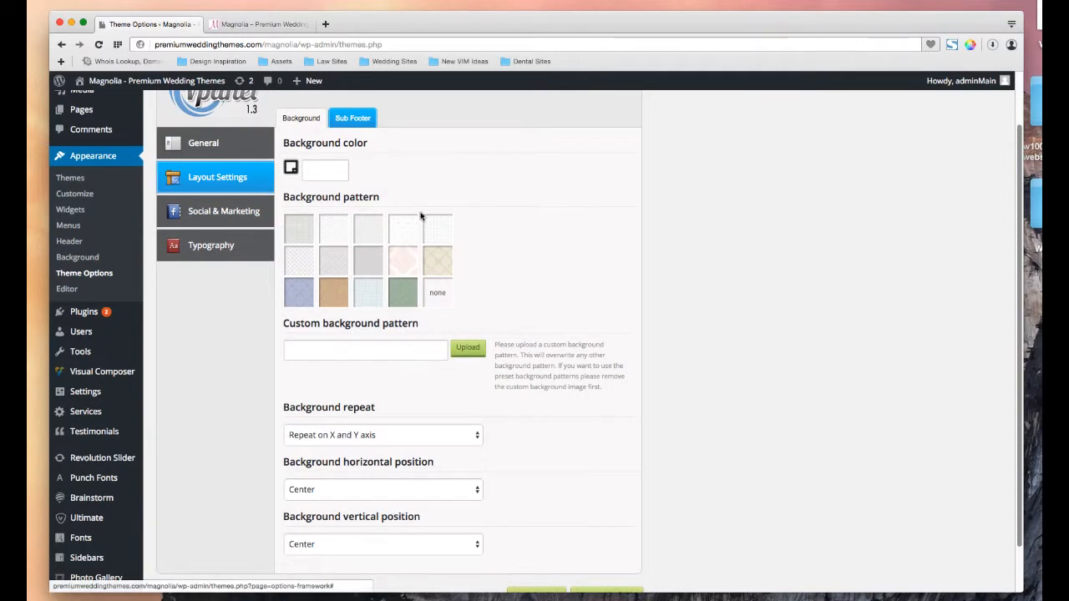
pyautogui.scroll(-1, 417, 268)
pyautogui.scroll(-1, 375, 321)
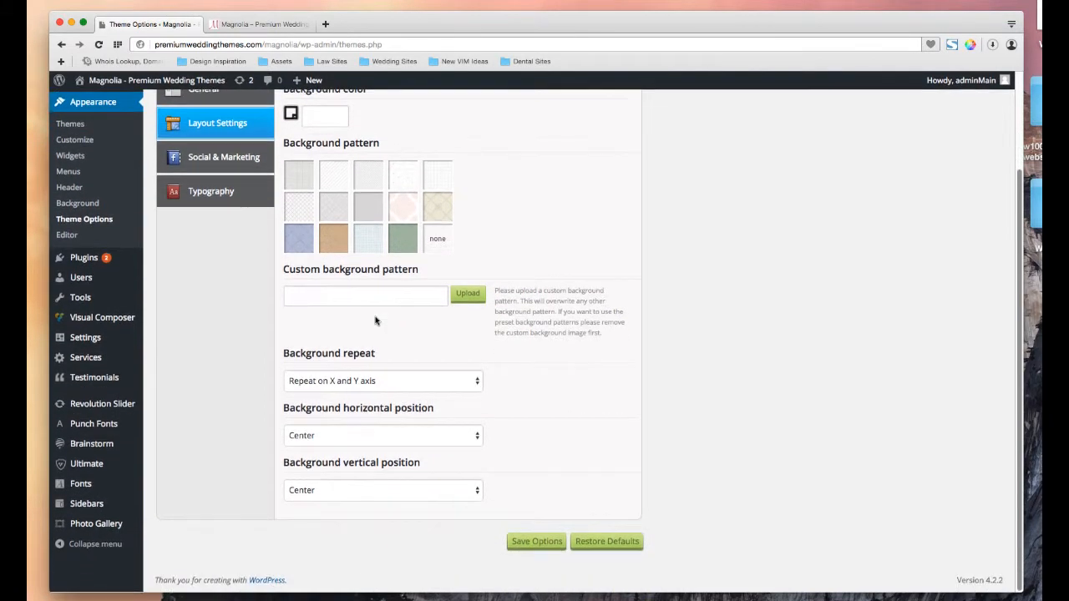
pyautogui.scroll(5, 375, 321)
# - Review the sub footer options in the layout settings and compare them with the "Connect With Us" area of the live homepage
pyautogui.click(352, 182)
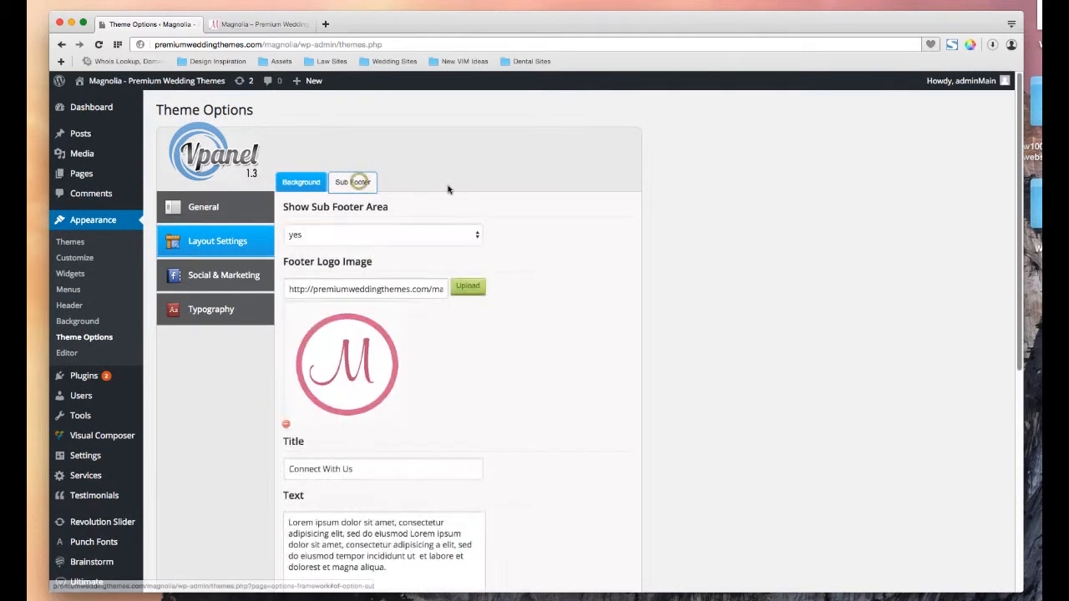
pyautogui.scroll(-1, 451, 192)
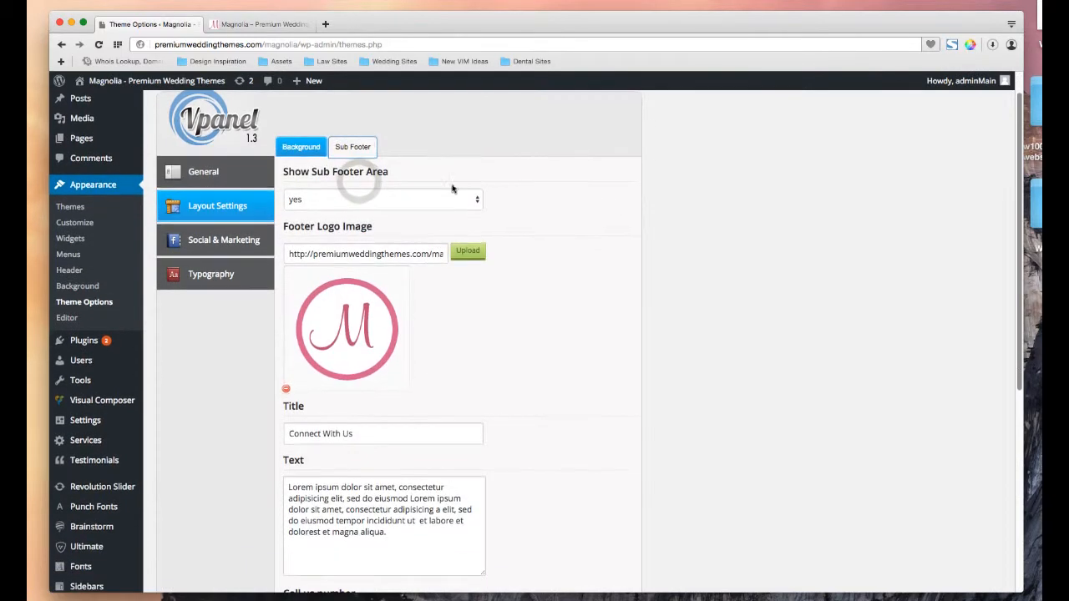
pyautogui.click(250, 25)
pyautogui.scroll(-5, 587, 275)
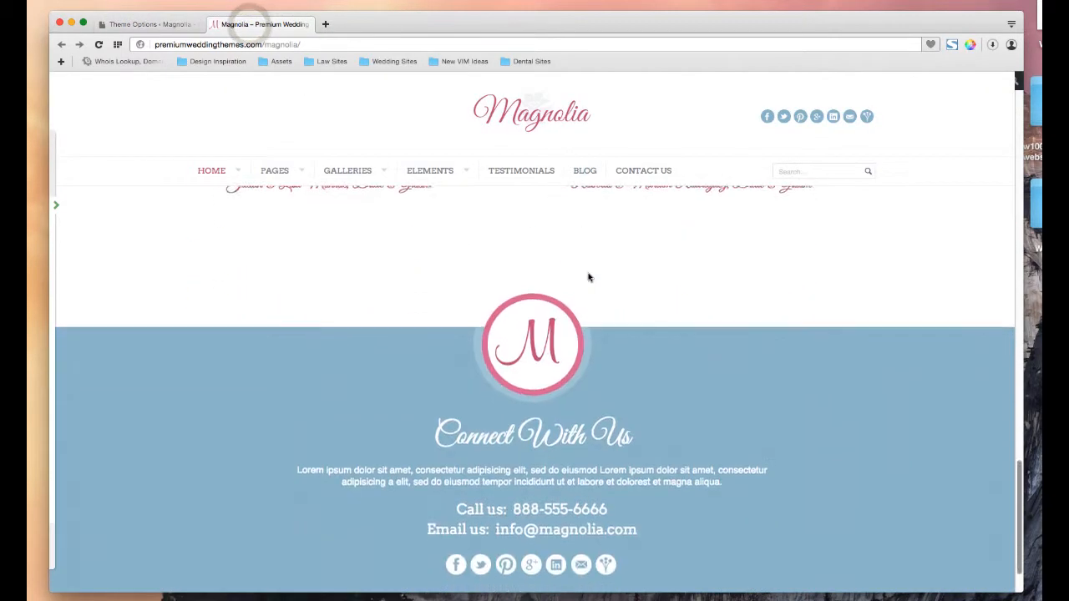
pyautogui.scroll(-1, 584, 351)
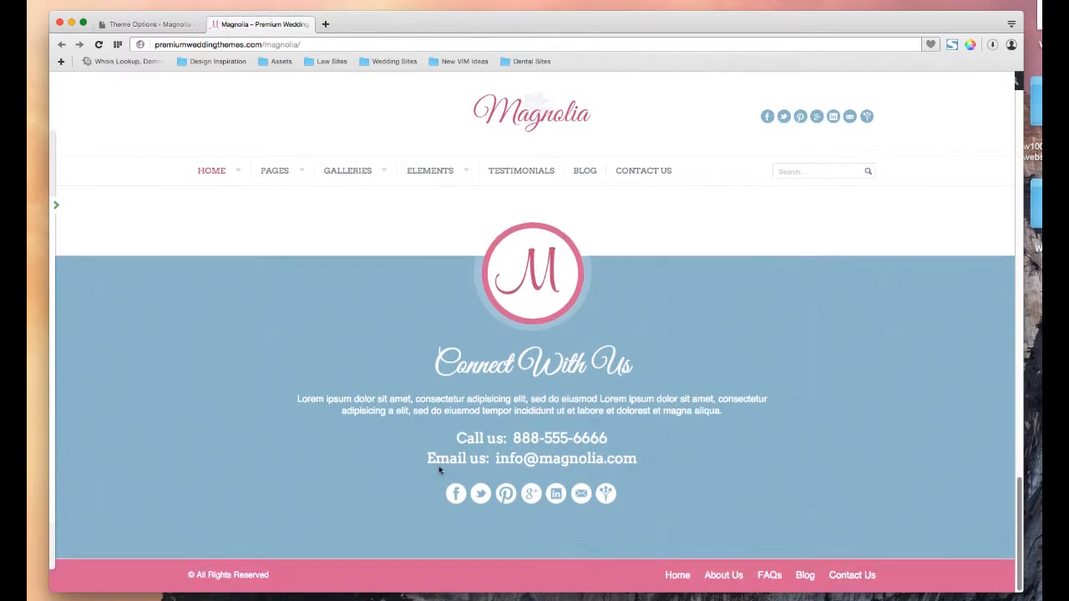
pyautogui.click(159, 23)
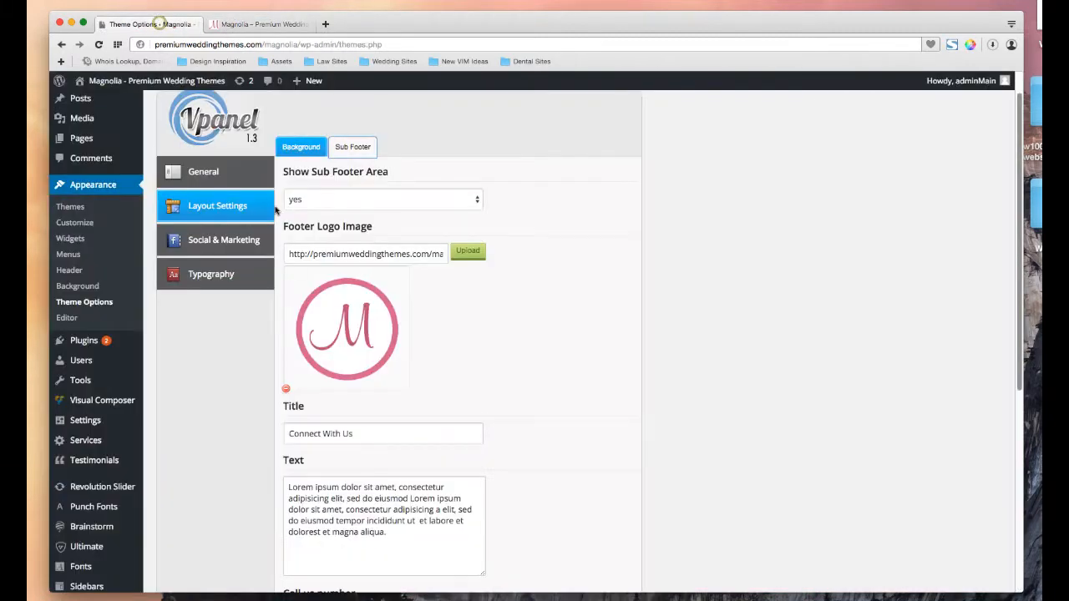
# - Set Show Sub Footer Area to no, and look at the area it controls on the live homepage
pyautogui.click(326, 200)
pyautogui.click(321, 211)
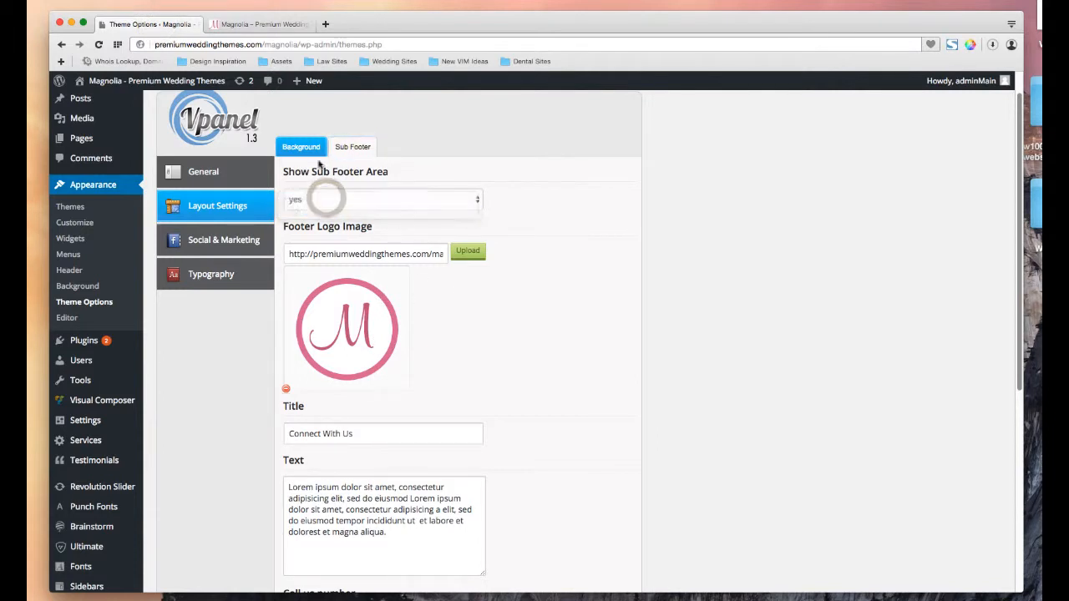
pyautogui.click(262, 31)
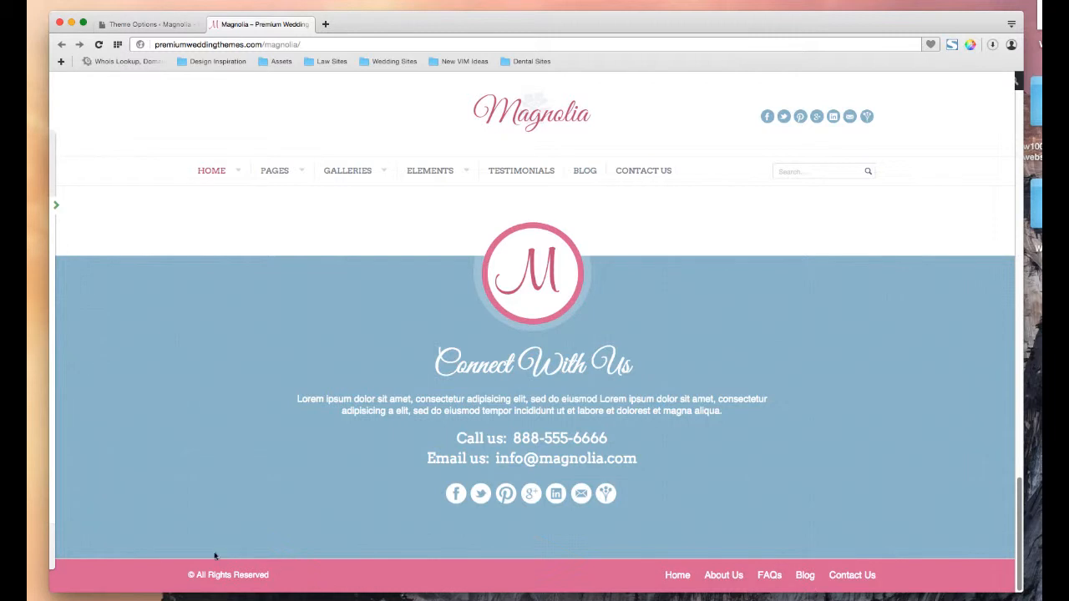
pyautogui.click(172, 24)
# - Examine the sub footer's title, text, contact, font, social icons and background color options against the live homepage
pyautogui.scroll(-2, 527, 341)
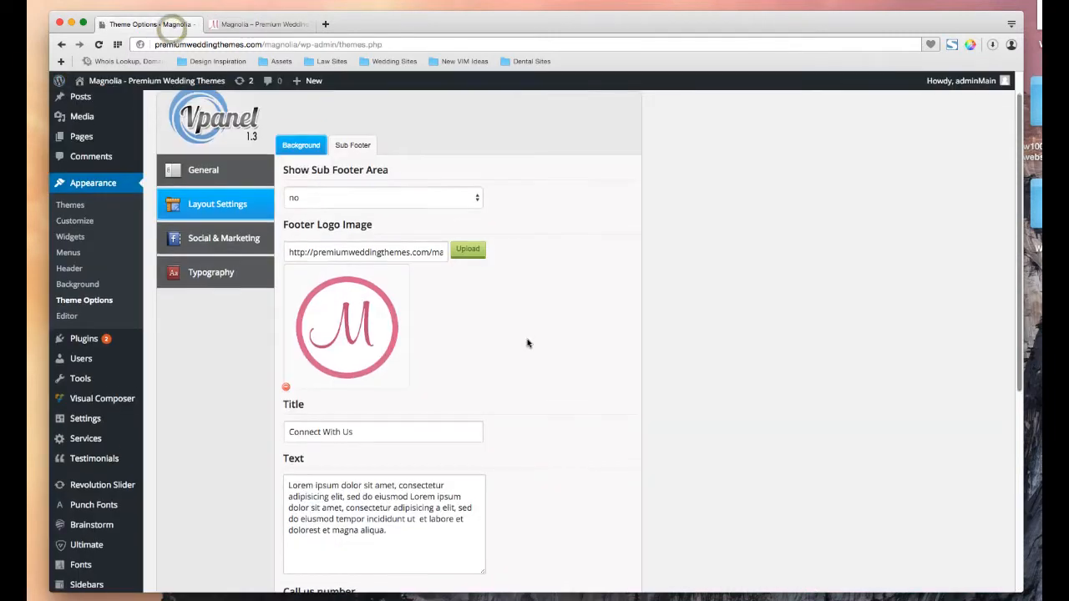
pyautogui.scroll(-3, 369, 302)
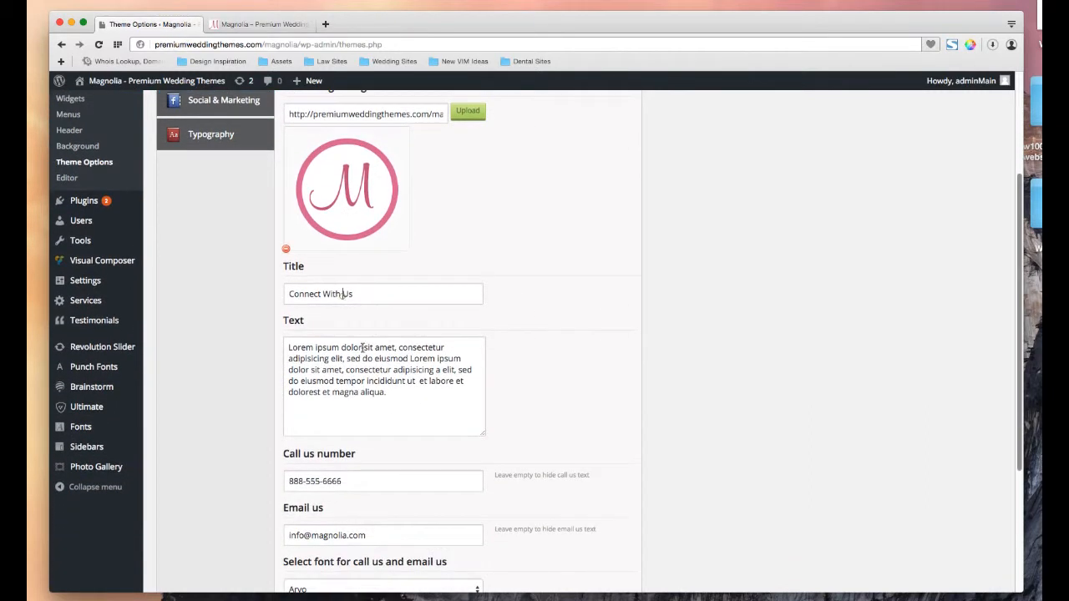
pyautogui.scroll(-5, 364, 348)
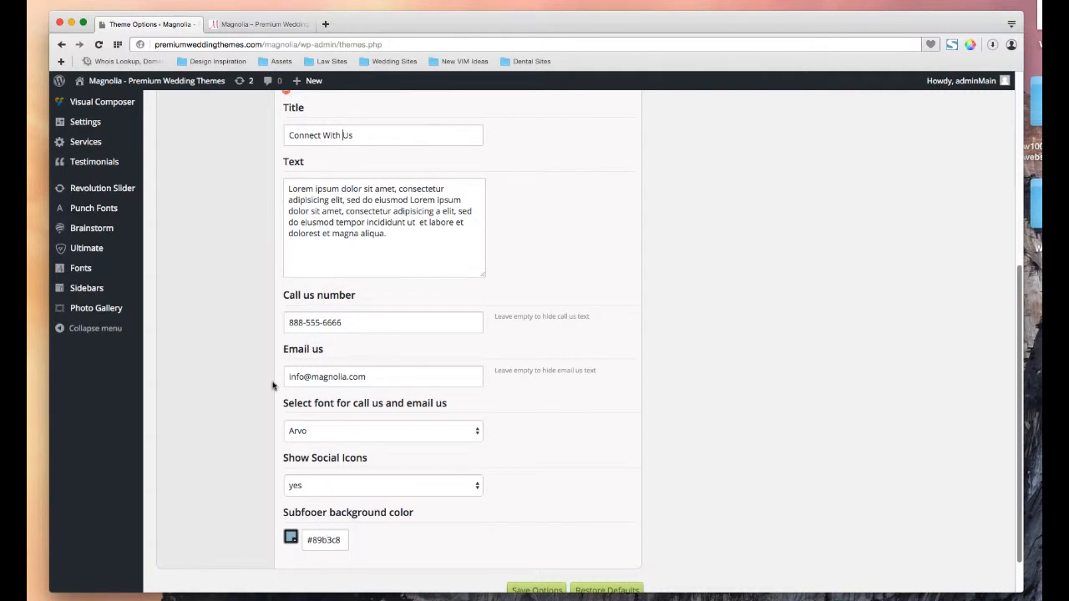
pyautogui.click(248, 25)
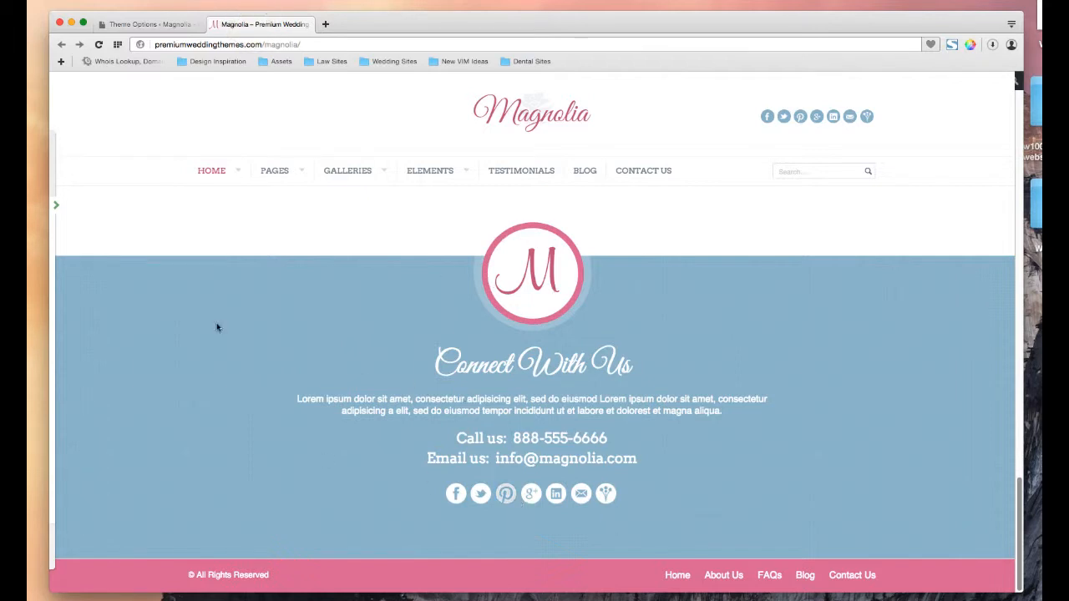
pyautogui.click(171, 23)
# - Review the Social & Marketing icon color and profile URL fields, and compare them with the social icons in the homepage header
pyautogui.scroll(10, 541, 299)
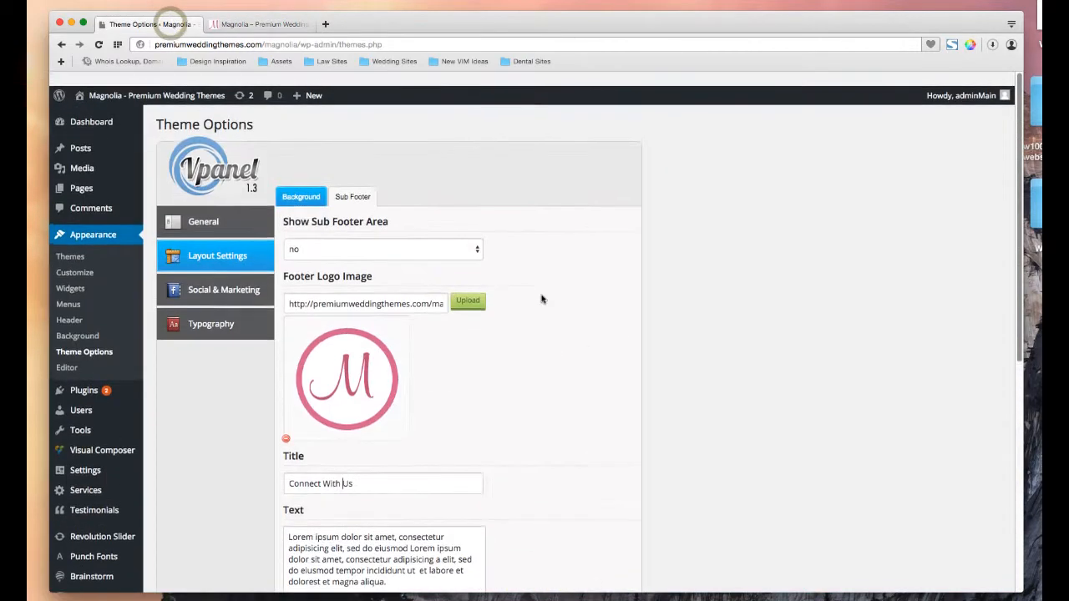
pyautogui.scroll(-1, 541, 298)
pyautogui.click(198, 275)
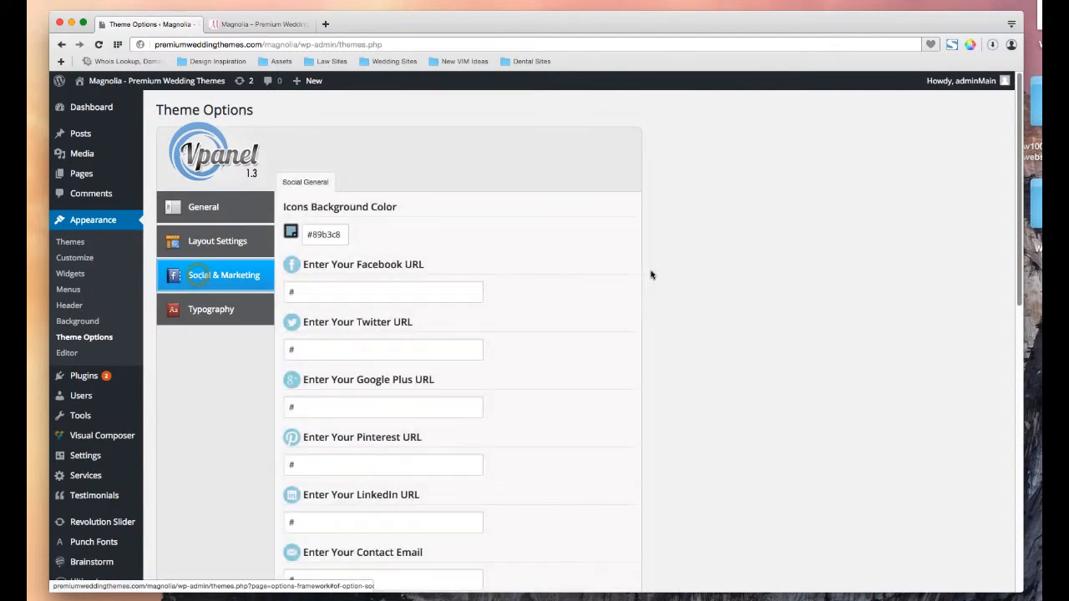
pyautogui.scroll(-2, 646, 276)
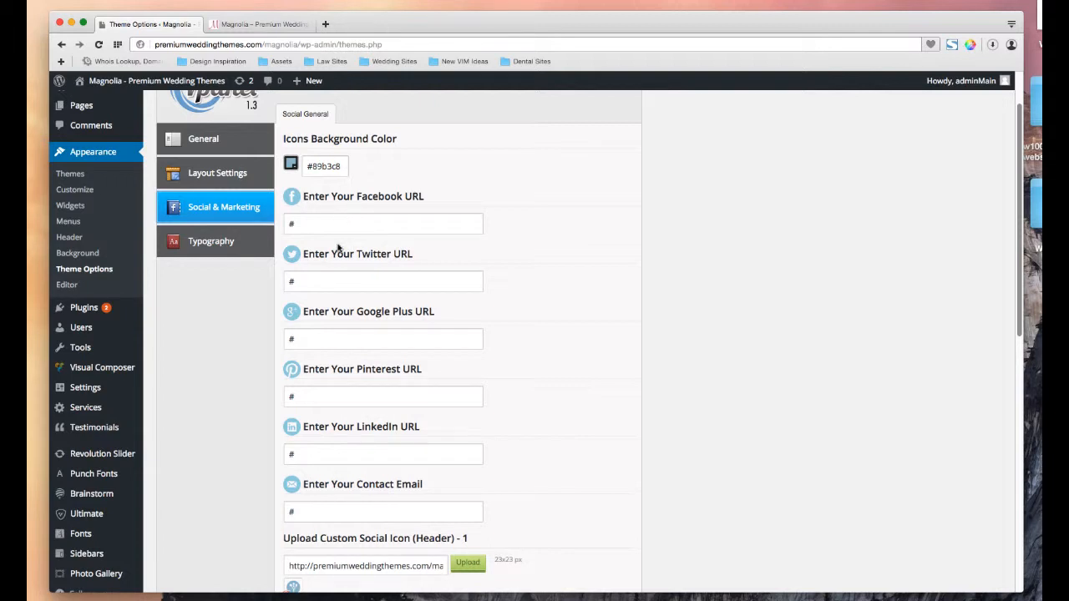
pyautogui.click(320, 223)
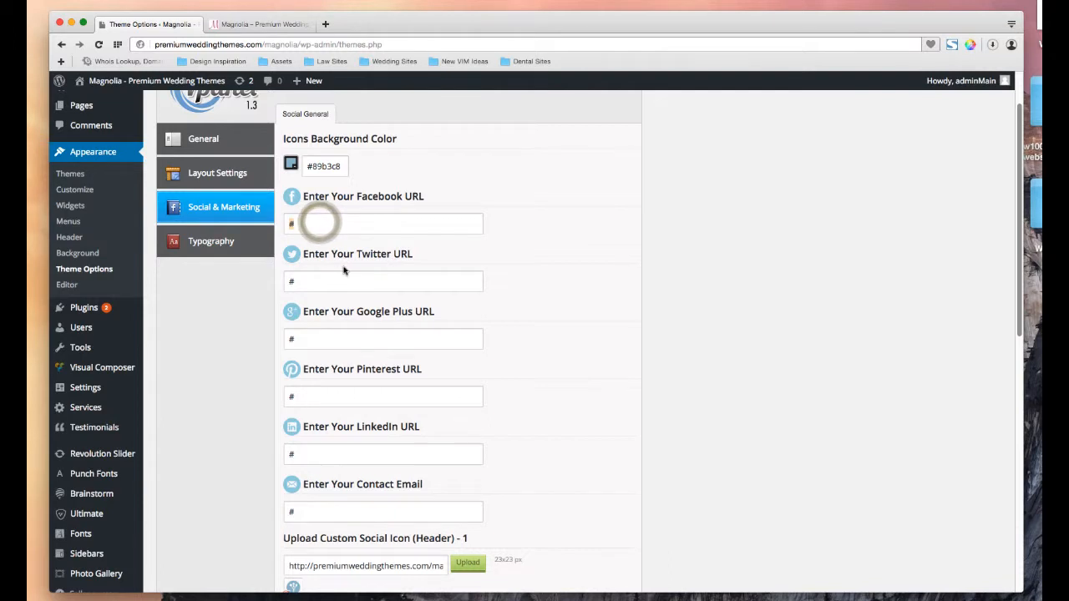
pyautogui.scroll(-1, 339, 397)
pyautogui.scroll(3, 339, 397)
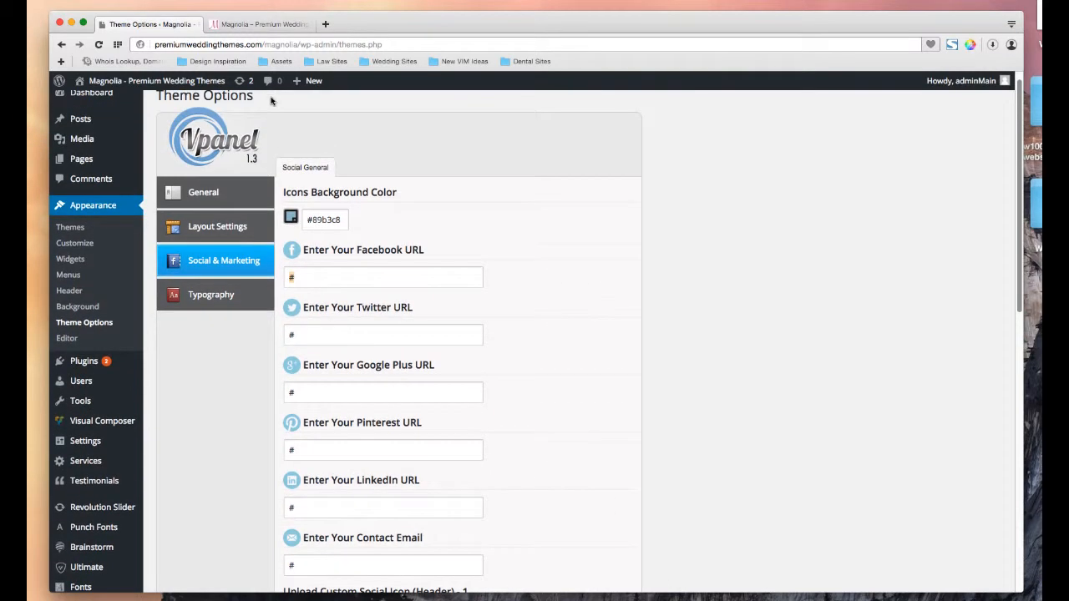
pyautogui.click(254, 24)
pyautogui.scroll(5, 507, 226)
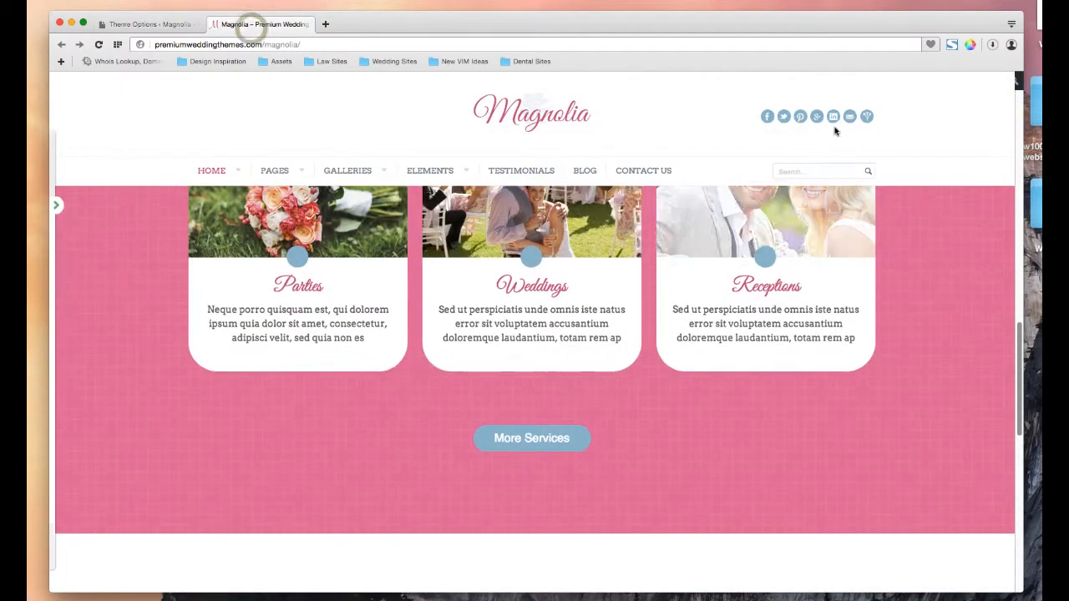
# - Examine the custom social icon uploads for header and footer and their URL fields in the Social & Marketing options
pyautogui.click(144, 24)
pyautogui.scroll(-3, 406, 228)
pyautogui.scroll(-5, 406, 228)
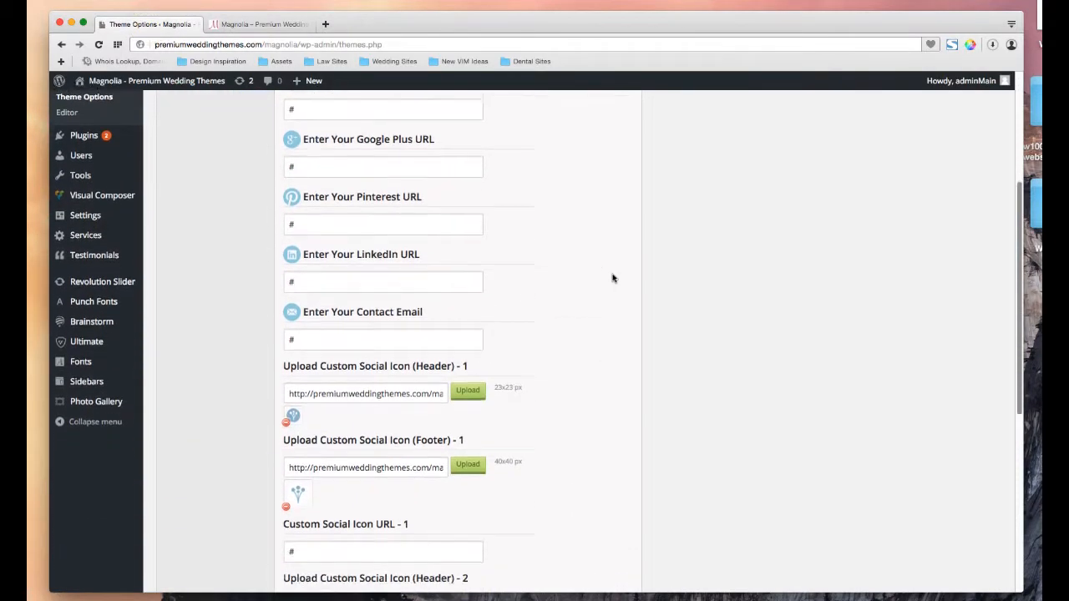
pyautogui.scroll(-3, 348, 382)
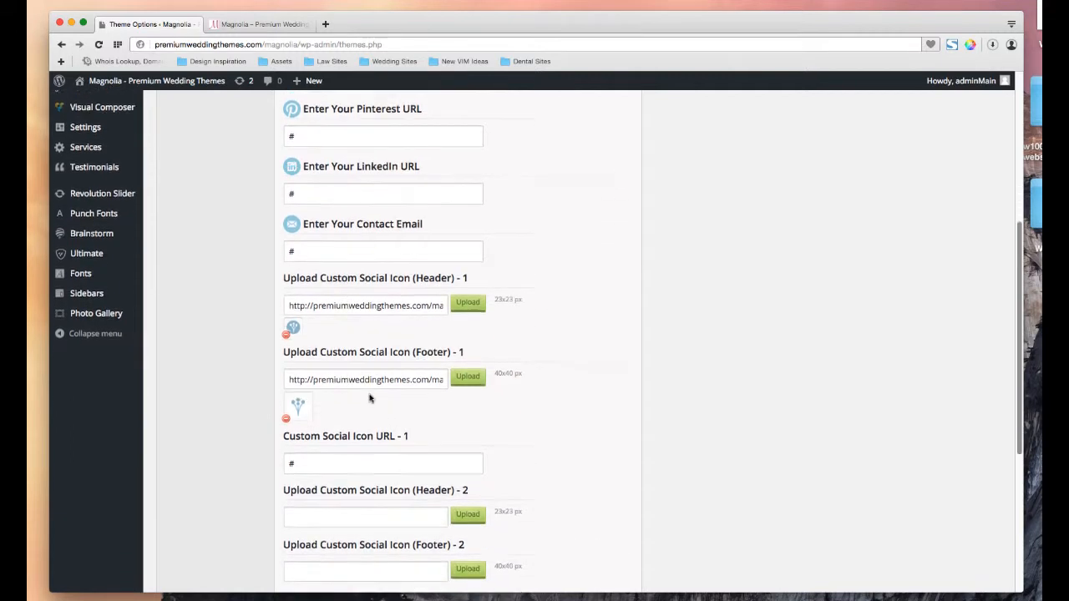
pyautogui.scroll(4, 416, 403)
pyautogui.scroll(4, 416, 403)
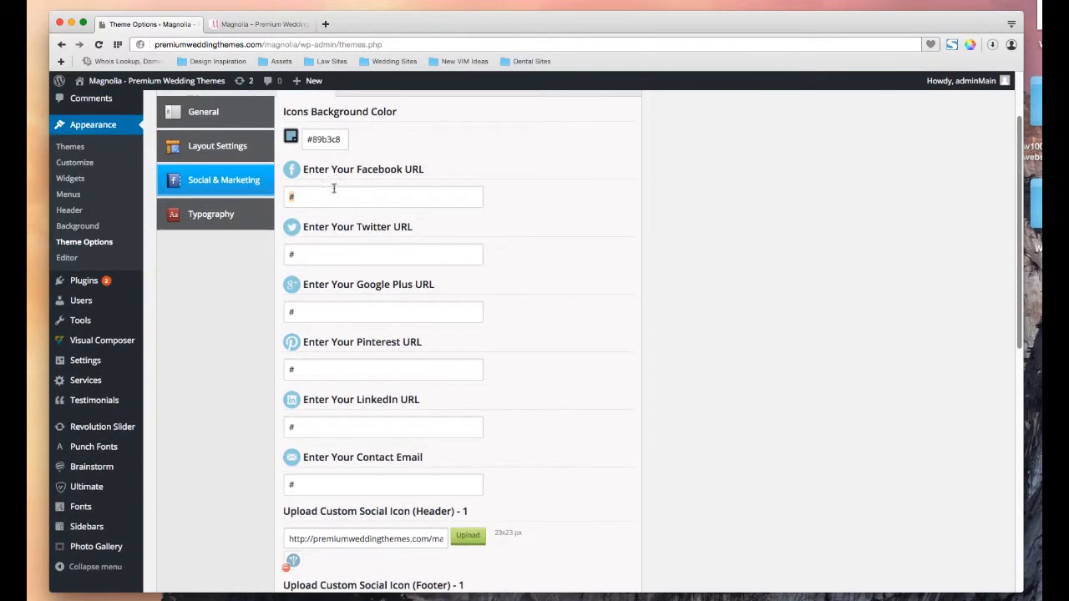
# - Compare the custom social icon uploads and their header and footer pixel sizes with the icons in the homepage's header and Connect With Us footer
pyautogui.scroll(-10, 296, 438)
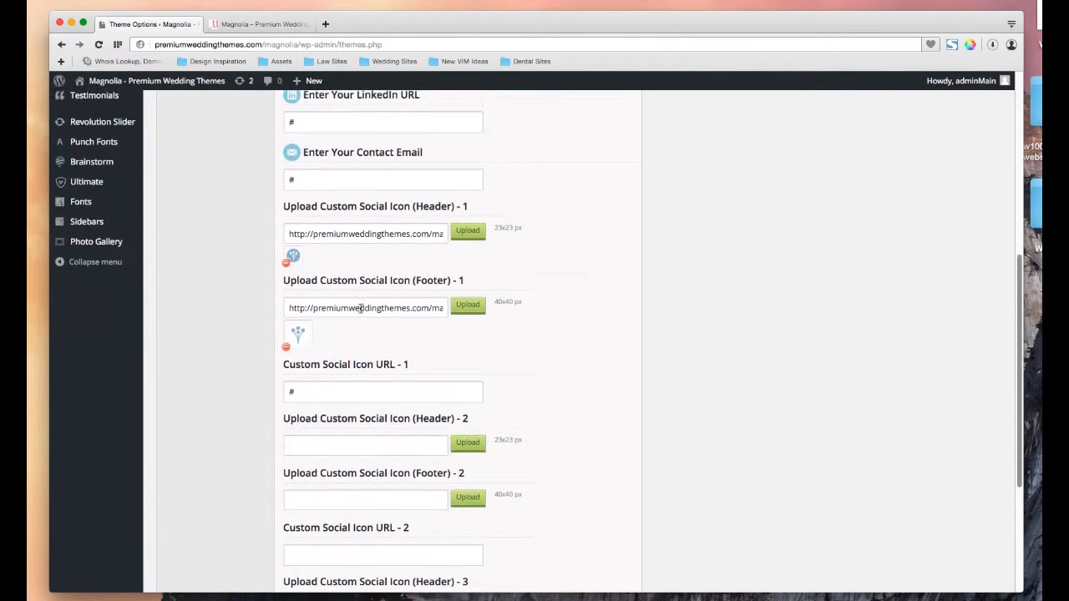
pyautogui.scroll(-1, 539, 350)
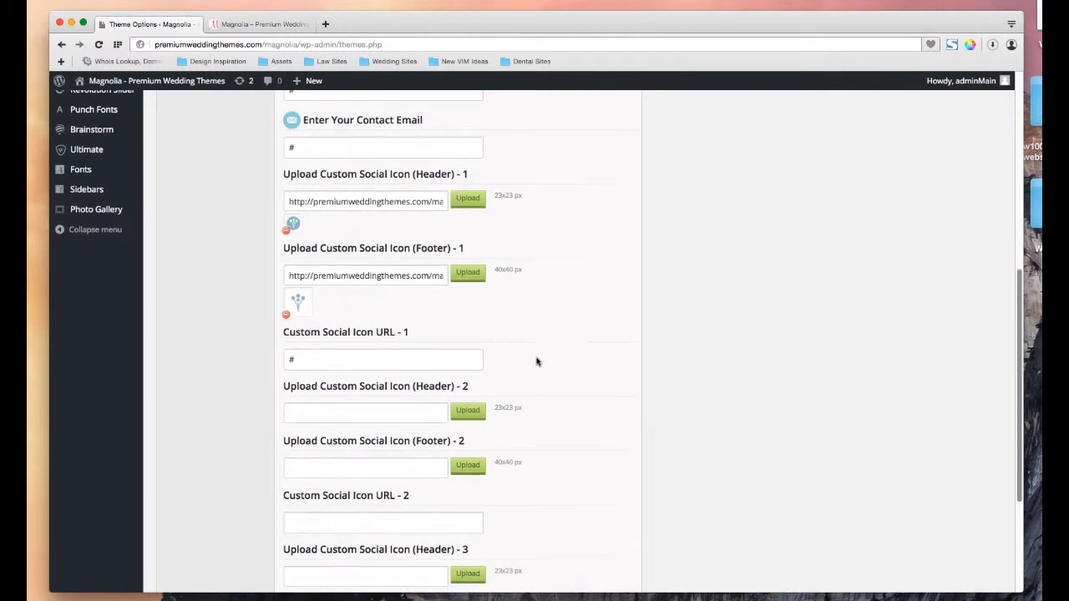
pyautogui.click(242, 23)
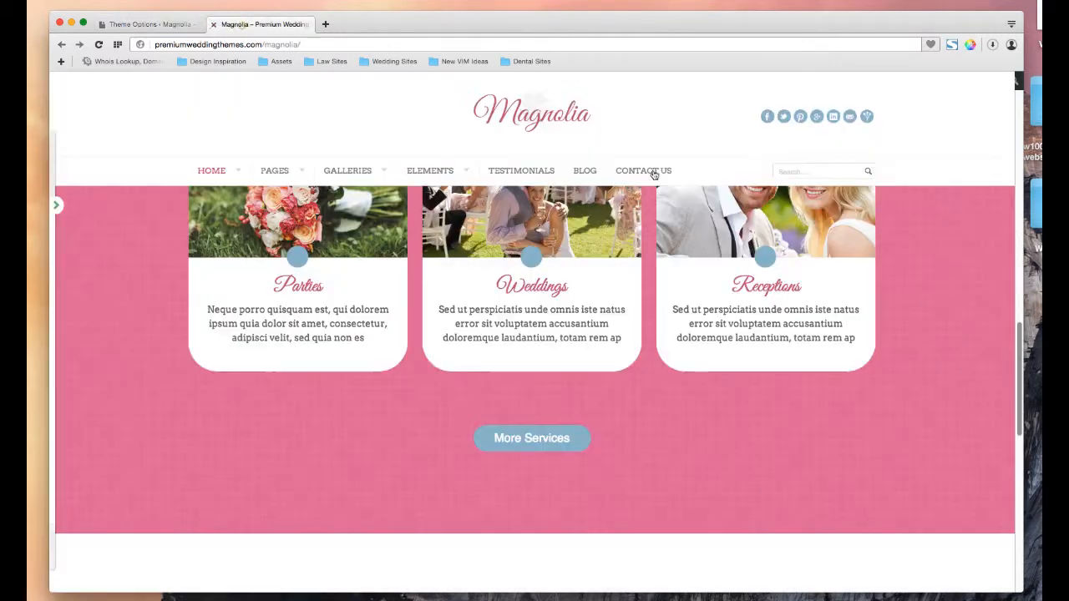
pyautogui.scroll(-10, 715, 258)
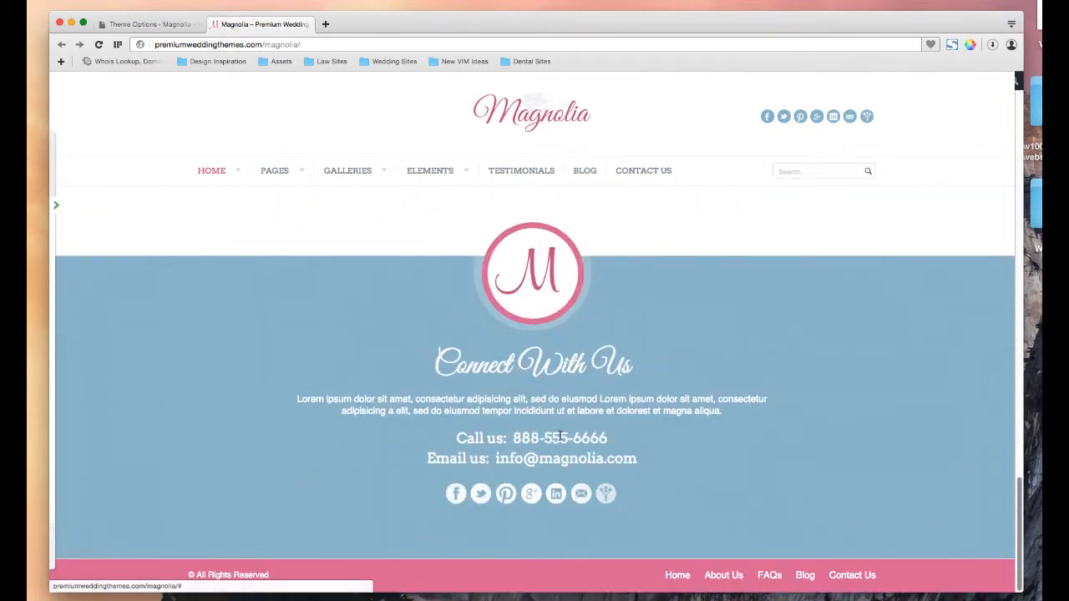
pyautogui.click(160, 23)
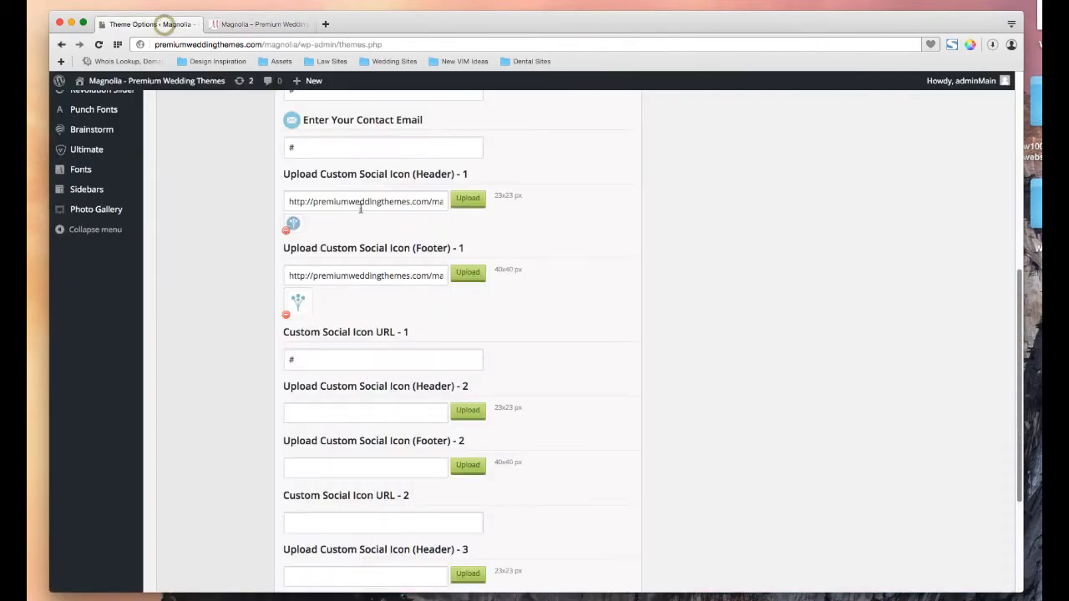
pyautogui.scroll(1, 514, 221)
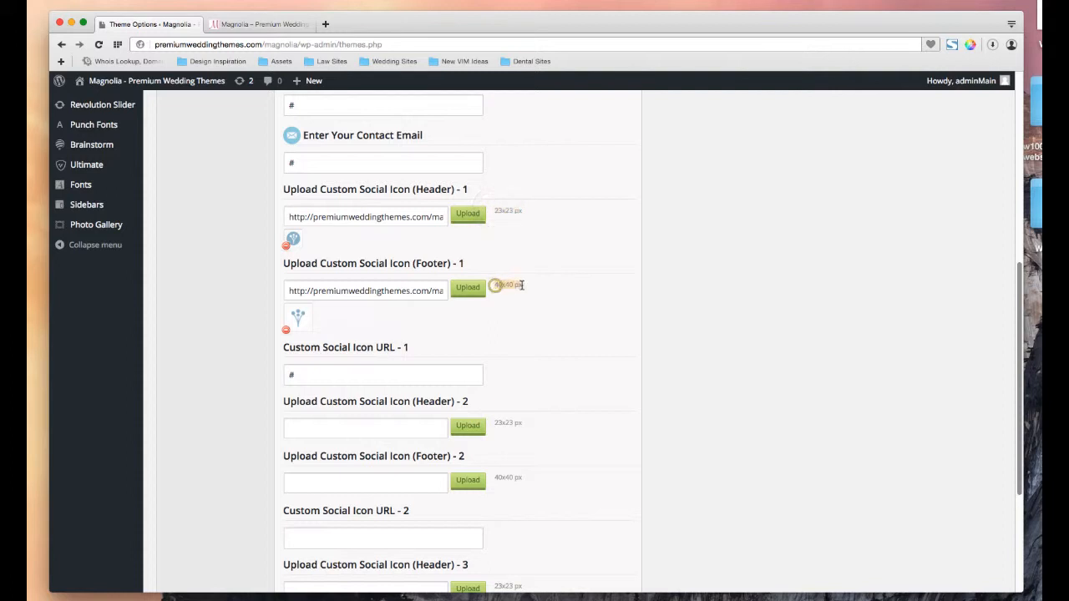
pyautogui.scroll(-5, 538, 304)
pyautogui.scroll(15, 537, 304)
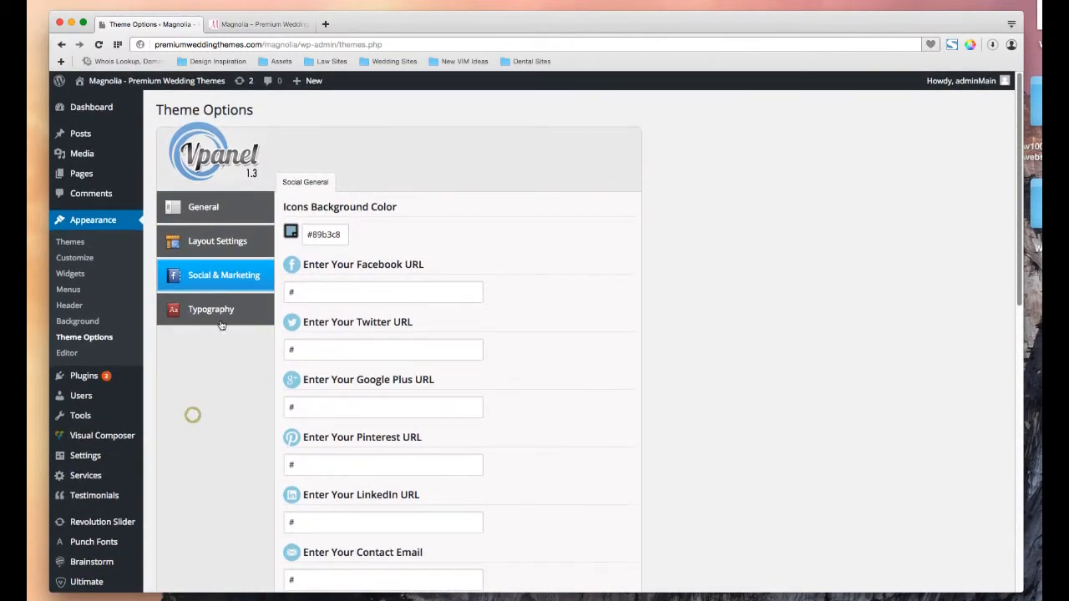
# - Survey the Typography options for hyperlinks, headings, content, menu, widgets and lists
pyautogui.click(222, 314)
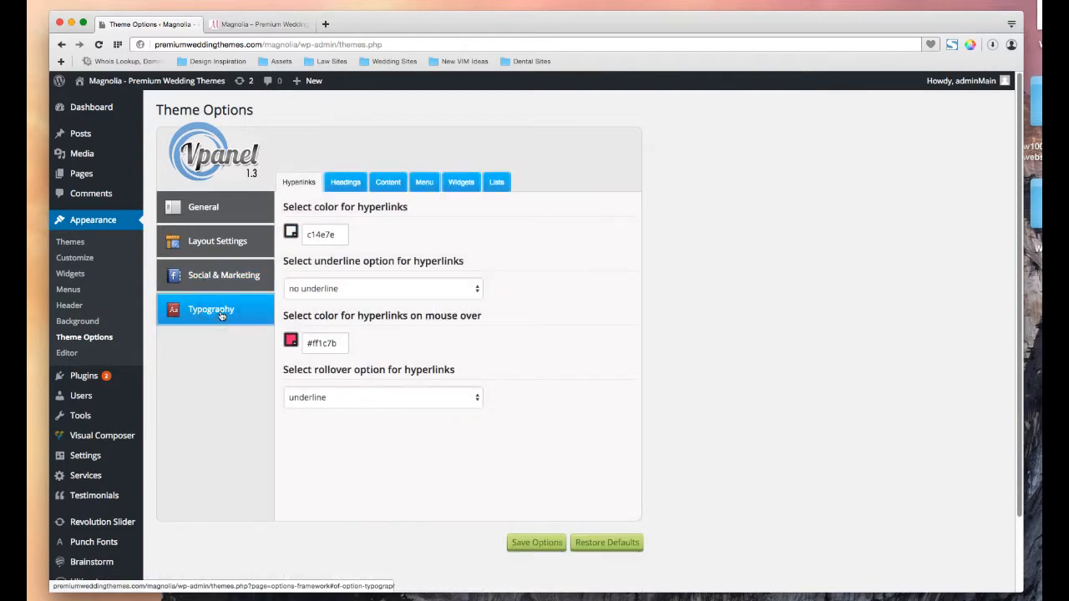
pyautogui.click(685, 319)
pyautogui.click(345, 182)
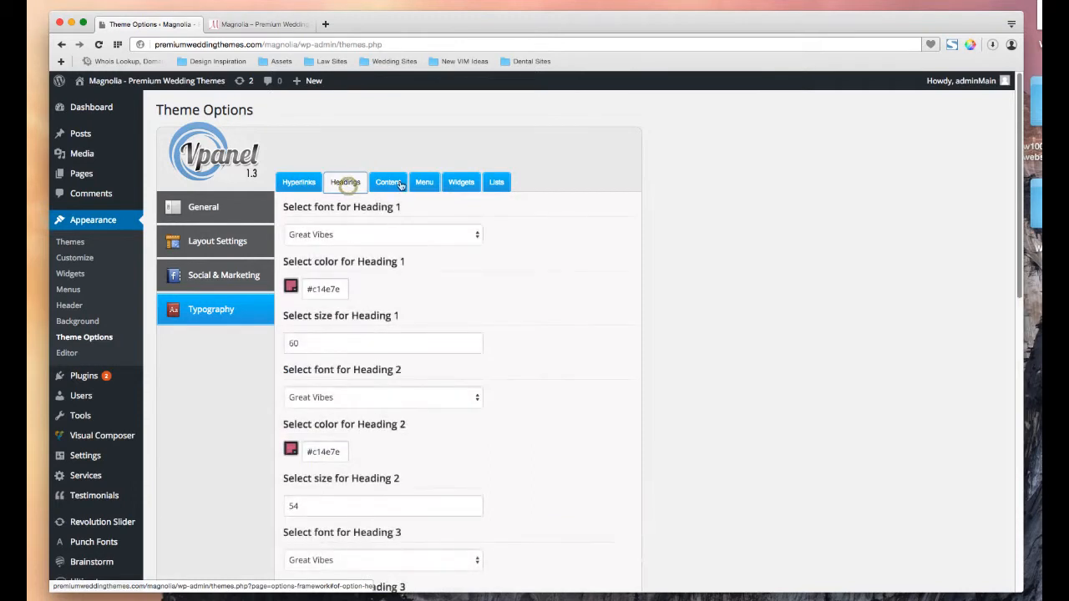
pyautogui.click(389, 183)
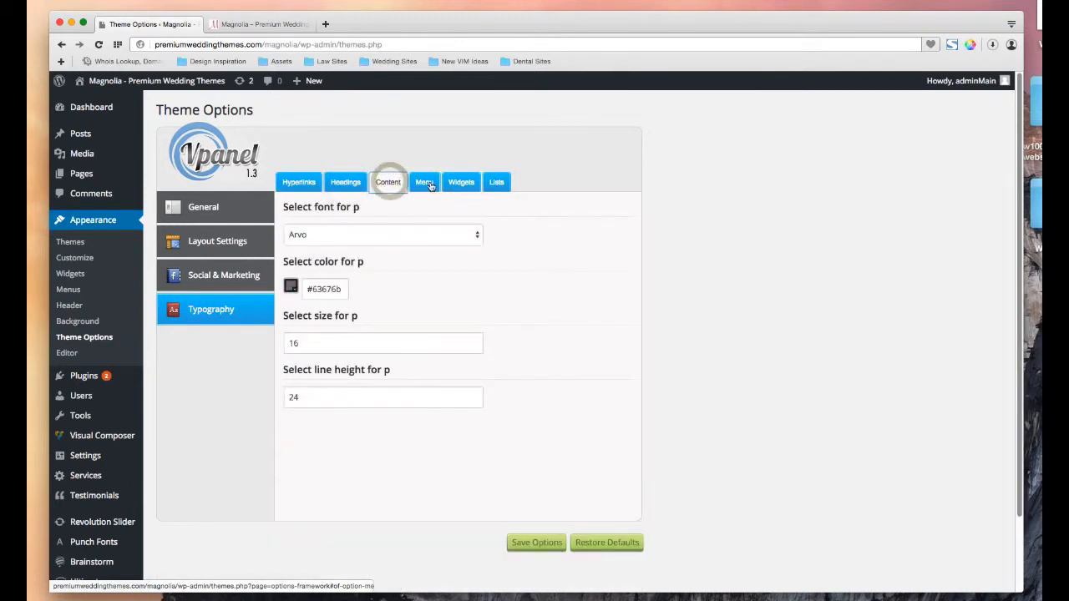
pyautogui.click(424, 182)
pyautogui.click(461, 182)
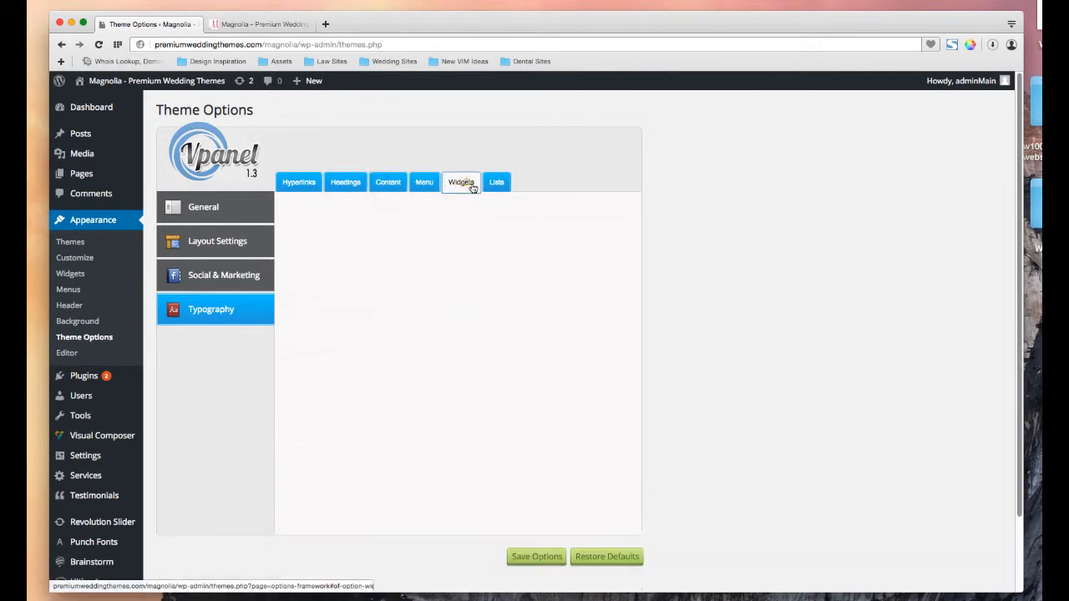
pyautogui.click(496, 183)
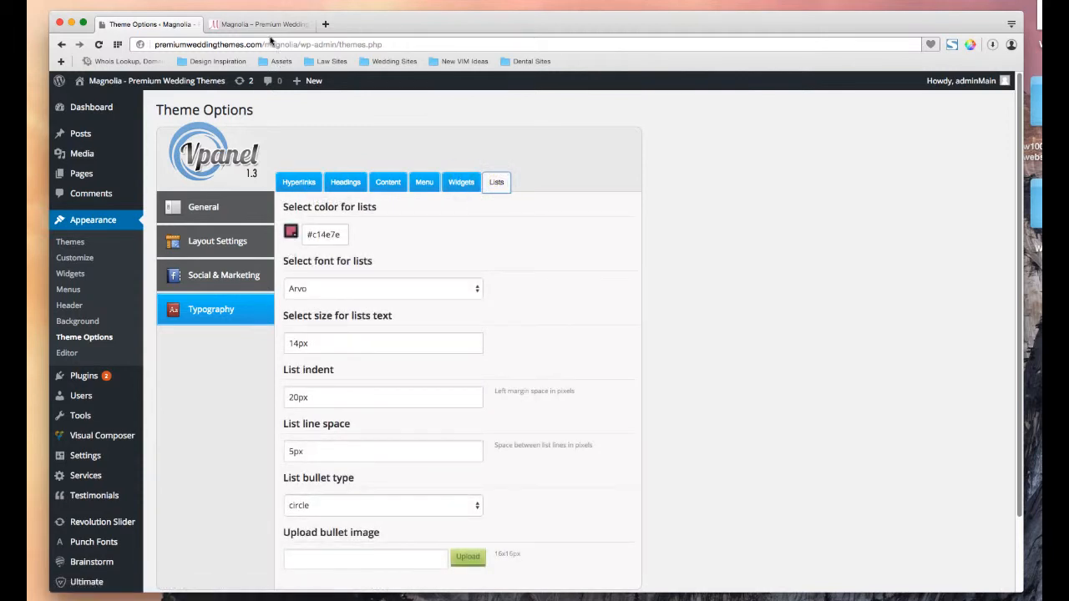
# - Revisit the Typography hyperlink options and examine the font, color and size settings for each heading level
pyautogui.click(303, 185)
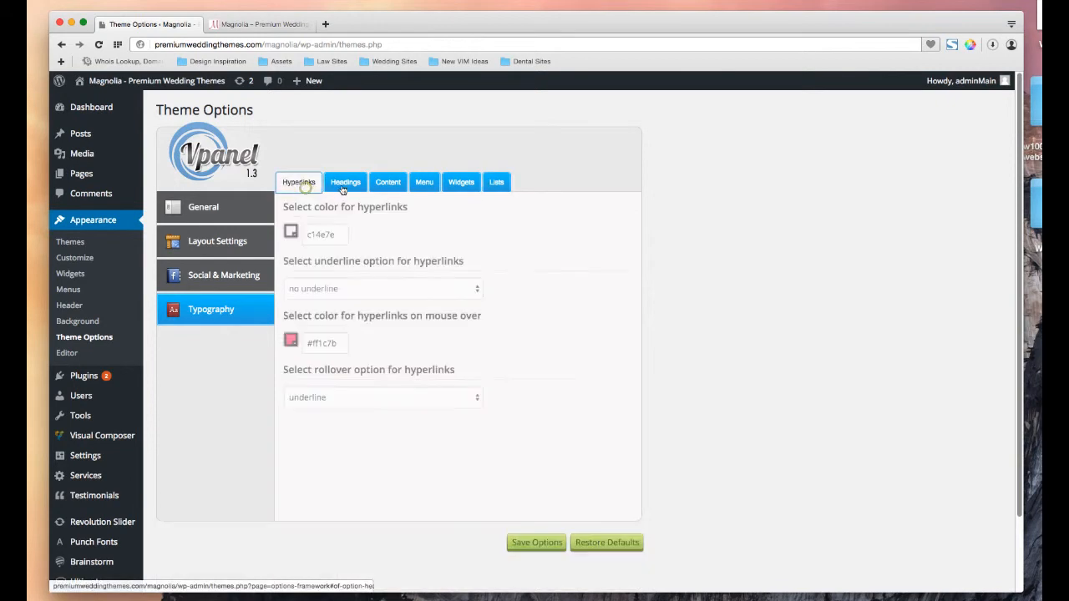
pyautogui.click(342, 183)
pyautogui.scroll(-2, 594, 292)
pyautogui.scroll(2, 595, 292)
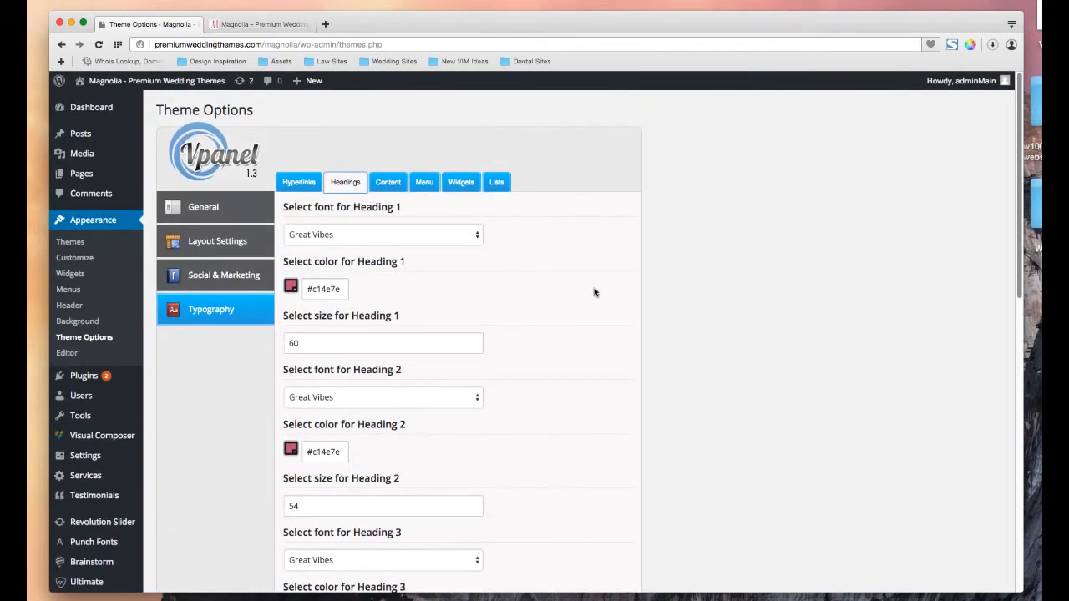